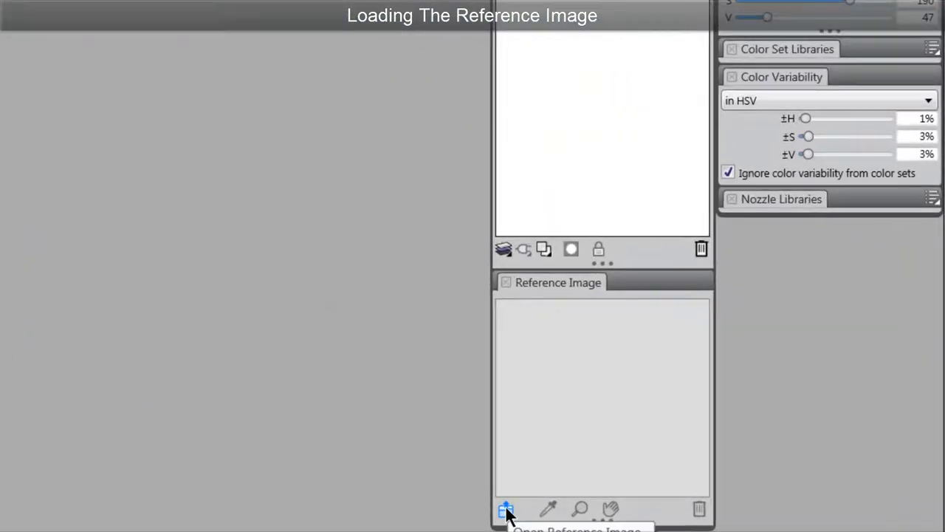
Step: Load lesson1-example.png as the reference image
left_click(506, 512)
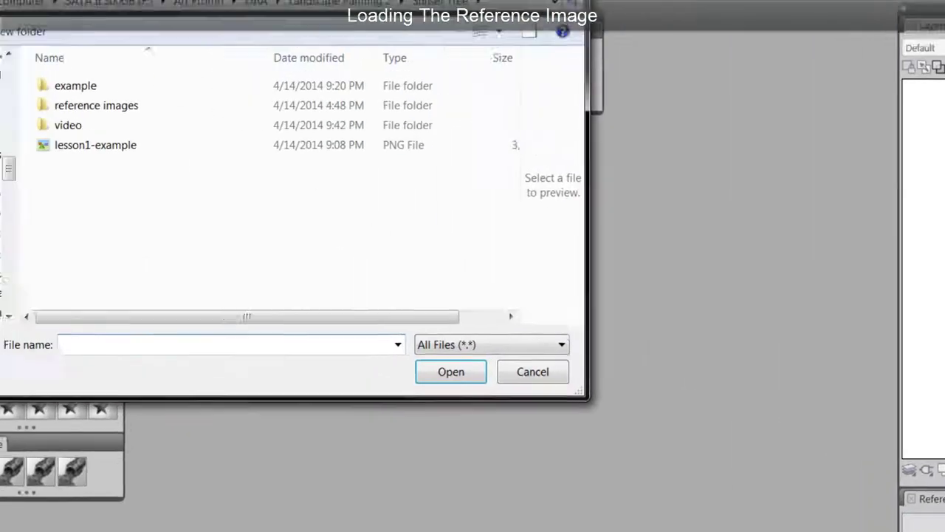
left_click(96, 147)
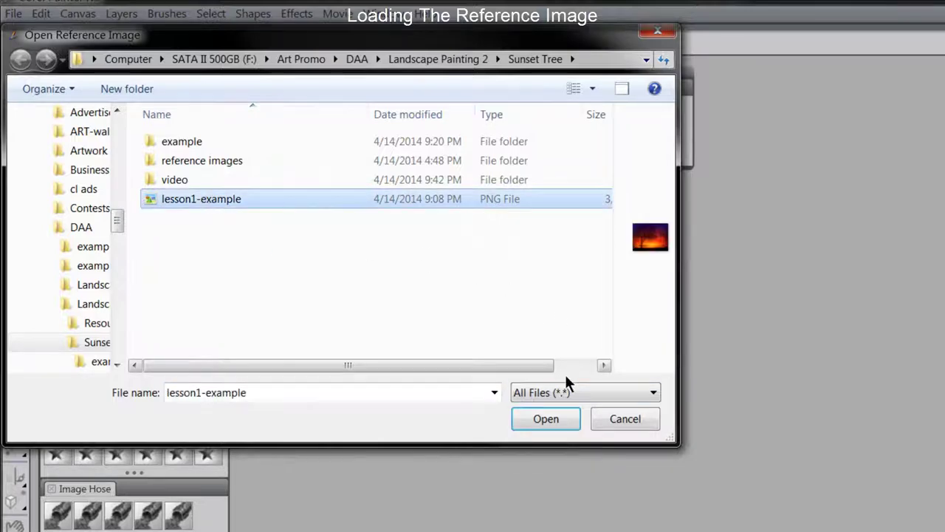
left_click(544, 418)
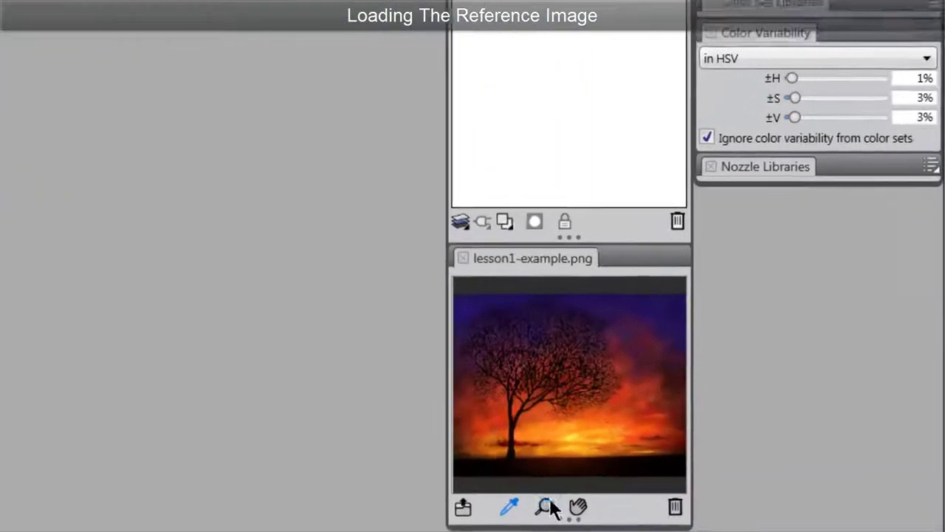
Step: Zoom into the reference's tree branches, then back out to the whole picture
left_click(545, 507)
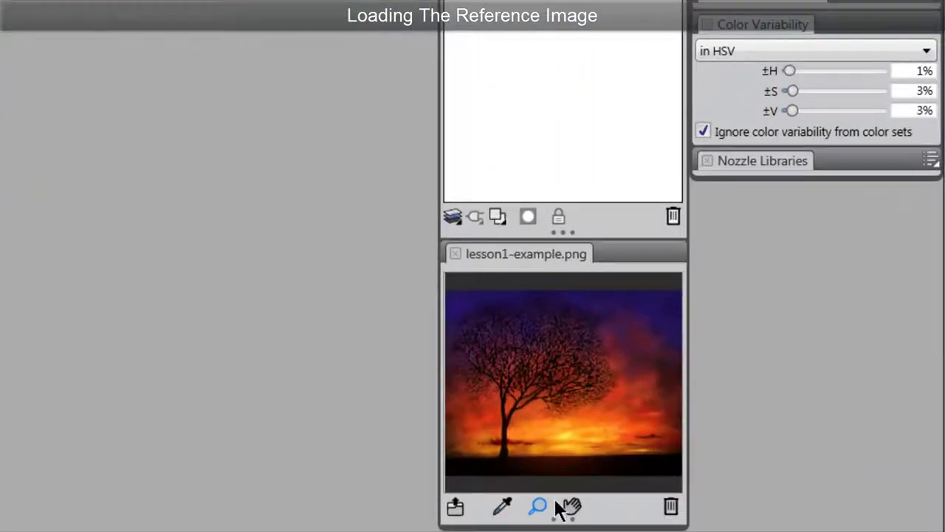
left_click(537, 394)
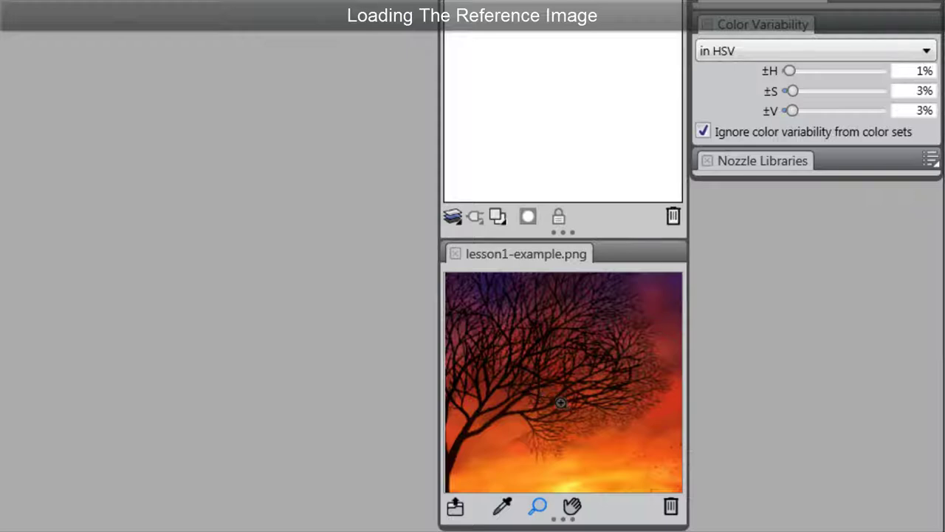
left_click(544, 390, "alt")
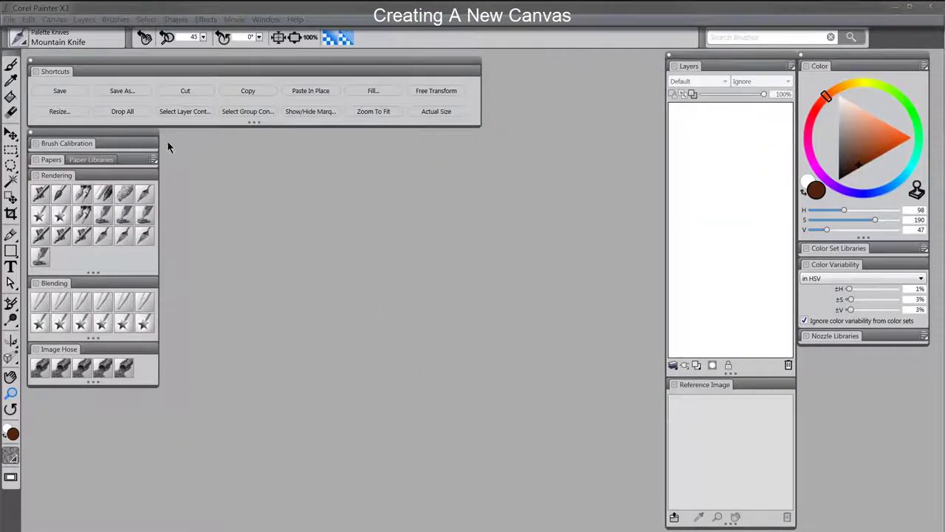
Step: Start a new image measured in inches with a resolution of 150 pixels per inch
left_click(12, 20)
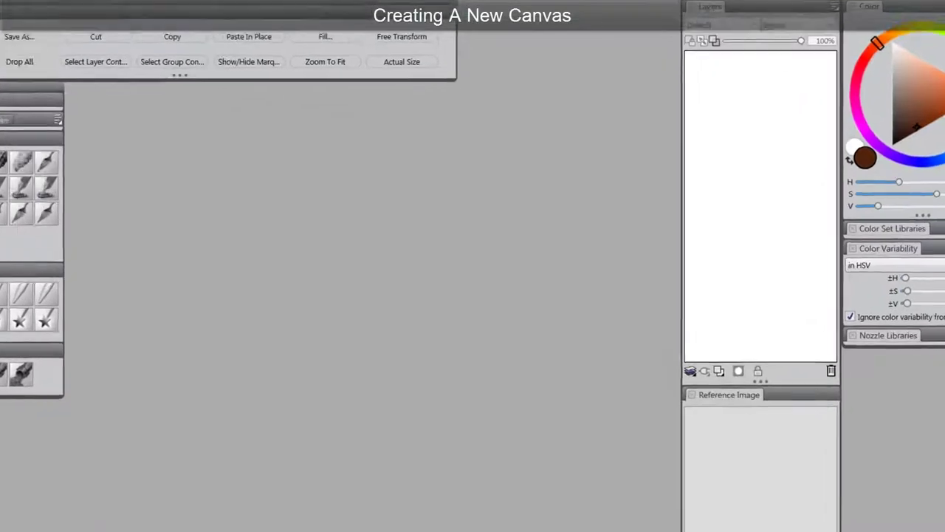
key("ctrl+n")
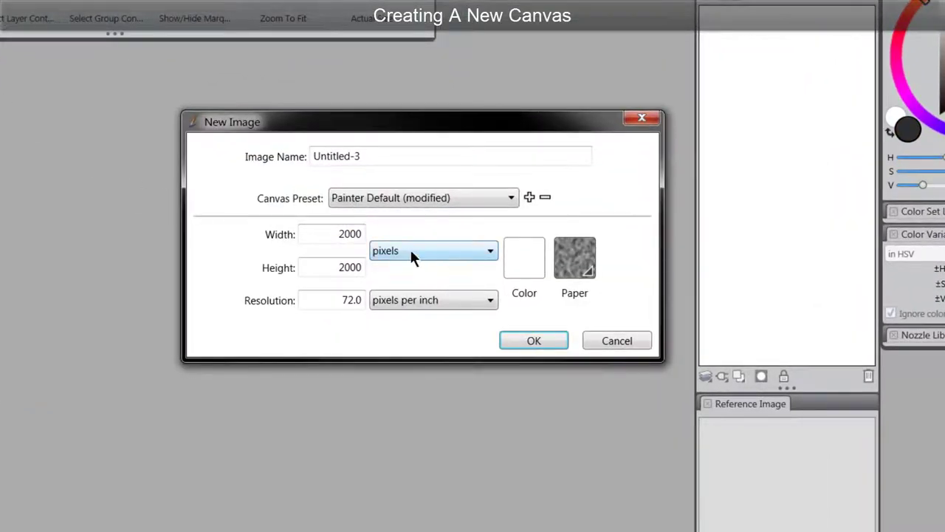
left_click(398, 250)
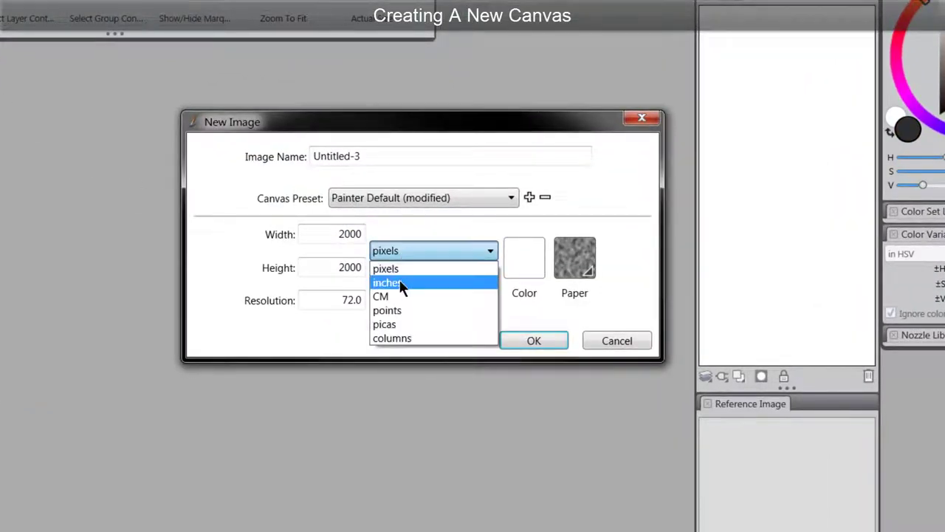
left_click(403, 281)
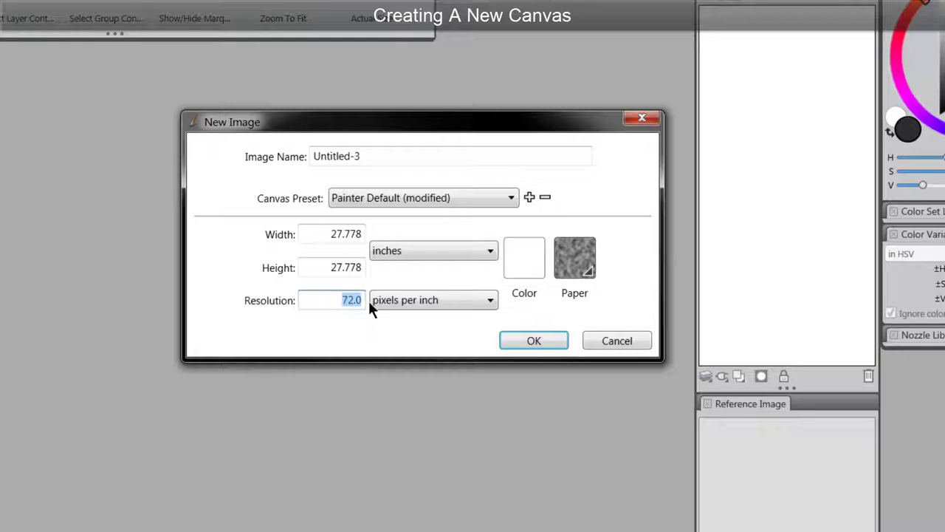
type("150")
left_click(341, 299)
left_click(329, 233)
Step: Set the canvas to 14 × 11 inches, create it, and zoom the view
left_click_drag(329, 233, 390, 244)
type("1")
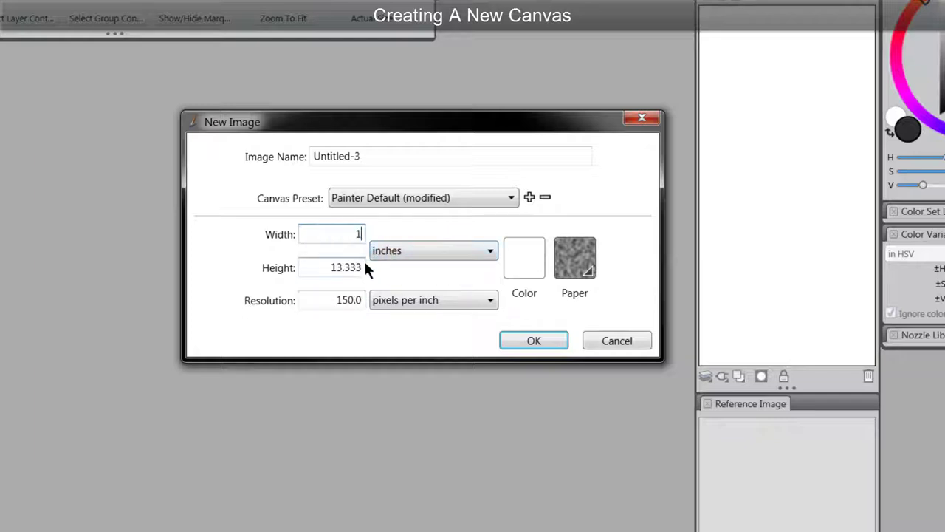
type("4")
key("Tab")
type("1")
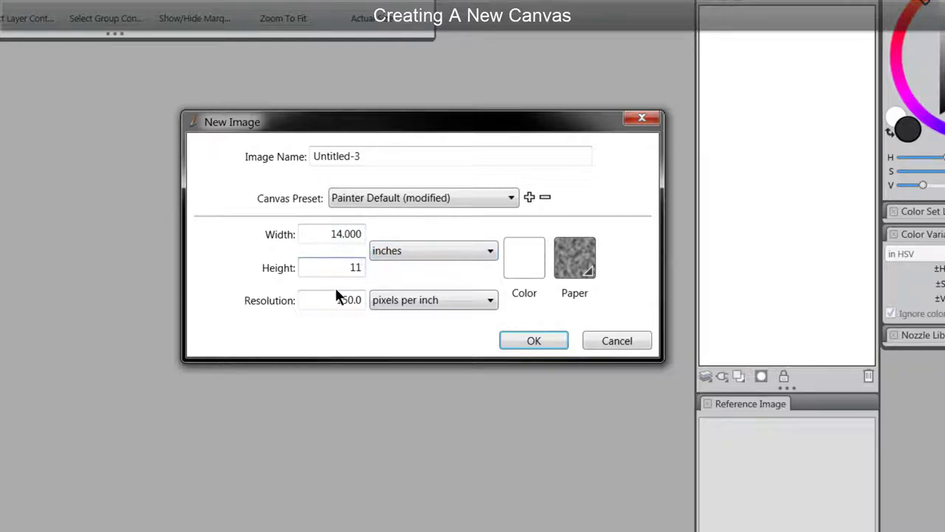
type("1")
left_click(336, 299)
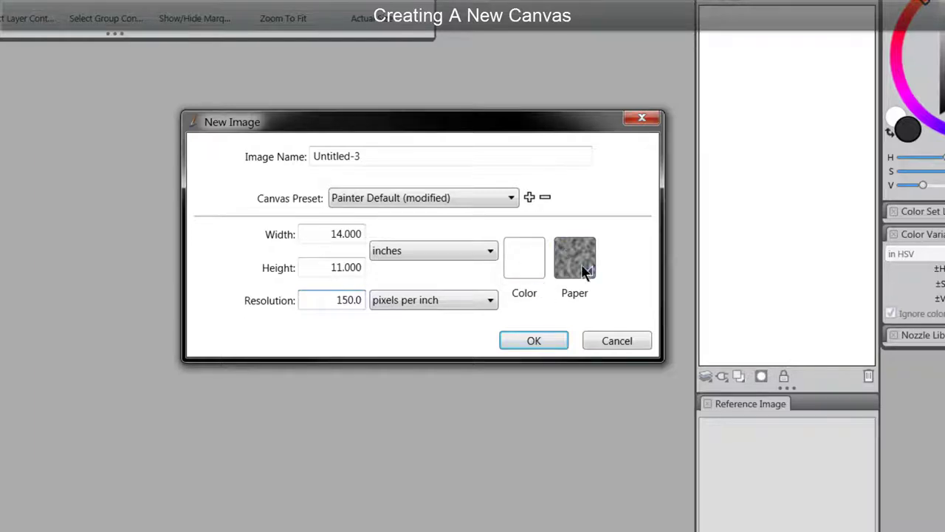
left_click(533, 342)
left_click(498, 333)
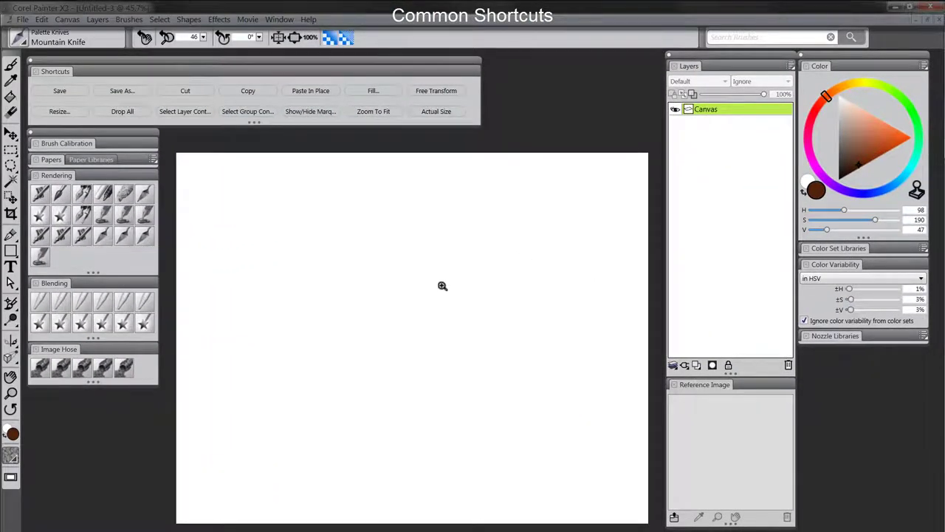
mouse_move(435, 310)
left_mouse_down()
mouse_move(411, 330)
mouse_move(501, 310)
mouse_move(375, 321)
mouse_move(469, 314)
mouse_move(441, 328)
left_mouse_up()
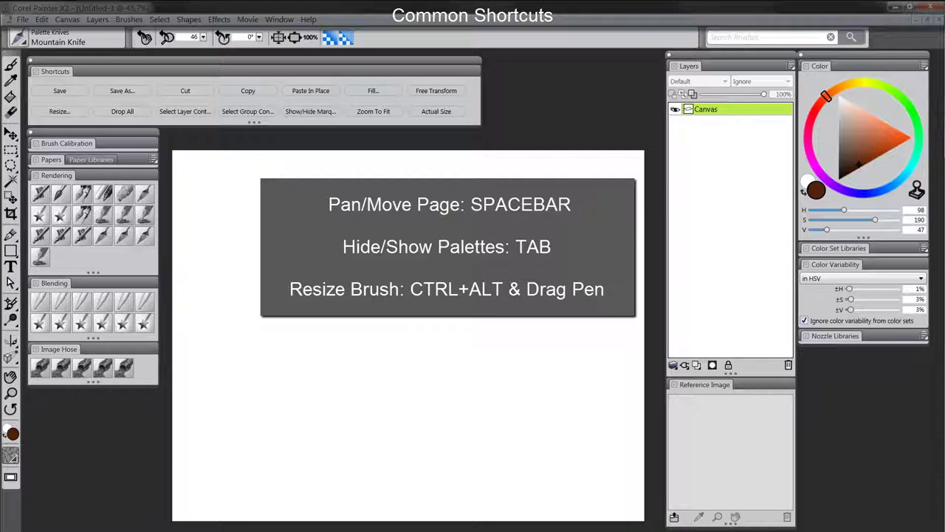
key("Tab")
key("Tab")
key("Tab")
key("Tab")
key("Tab")
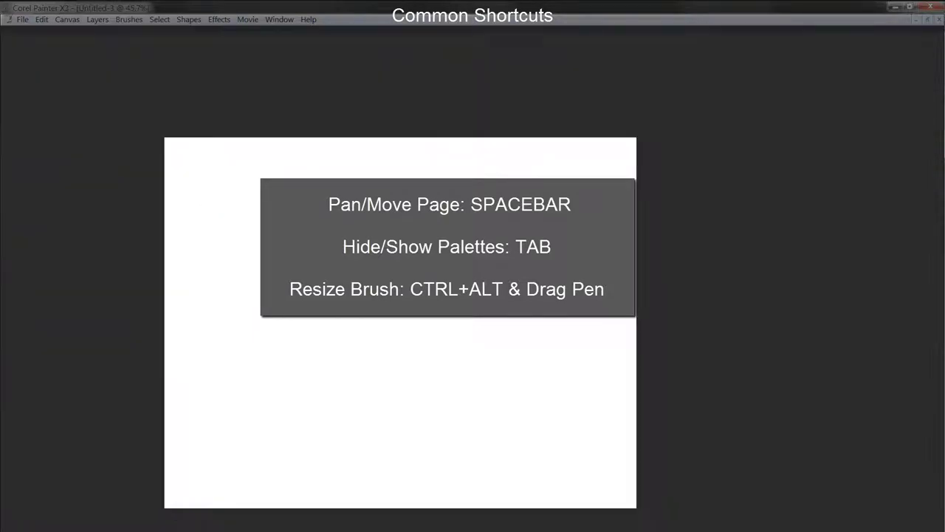
key("Tab")
key("Tab")
key("Tab")
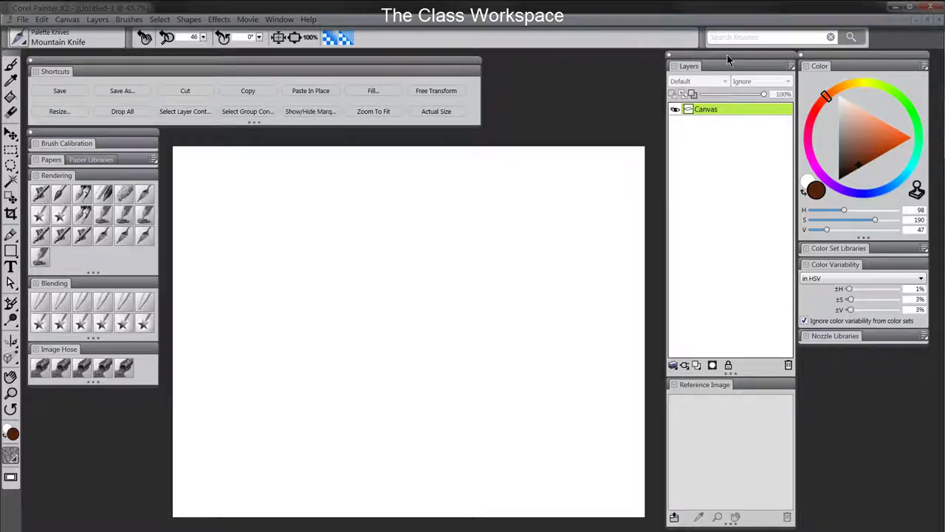
Step: Float the Layers and Color panels out, then dock Layers back beside Color
left_click_drag(723, 55, 358, 148)
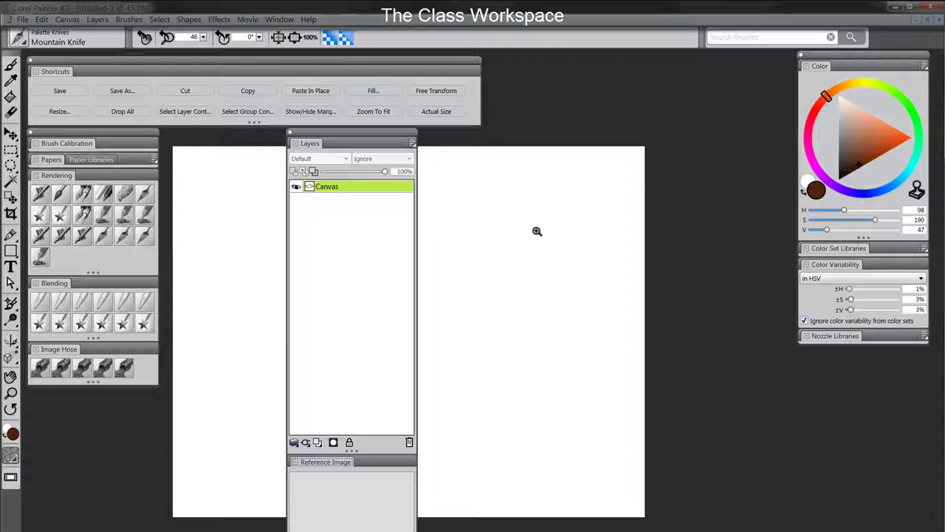
left_click_drag(803, 67, 836, 57)
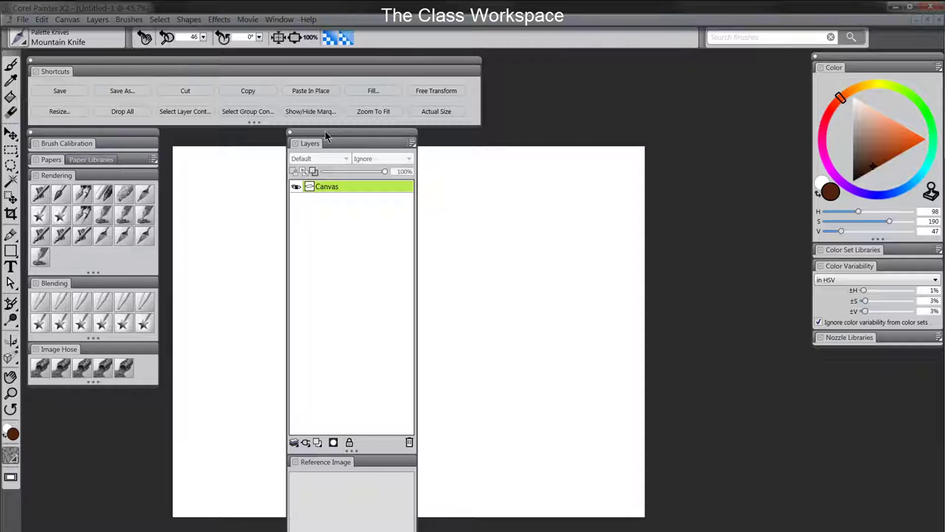
left_click_drag(325, 131, 722, 65)
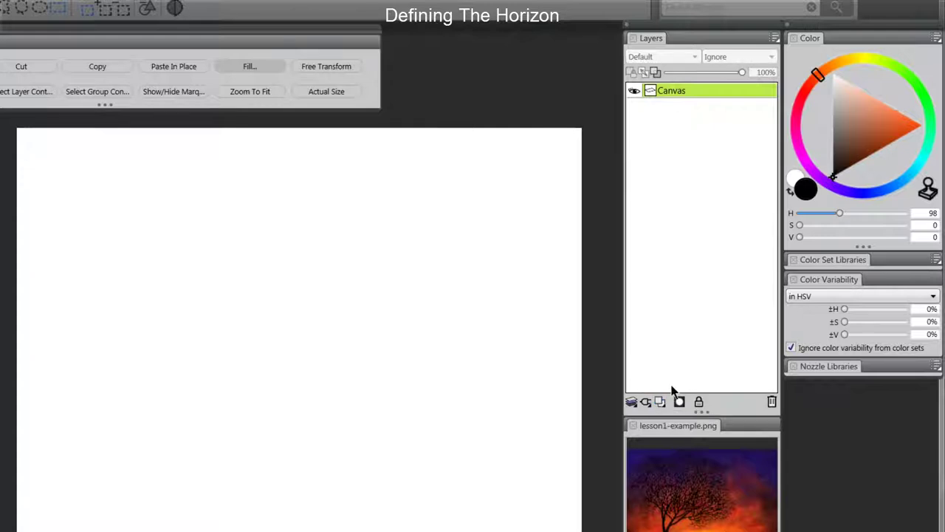
Step: Add a new layer named horizon with the Multiply composite method
left_click(661, 403)
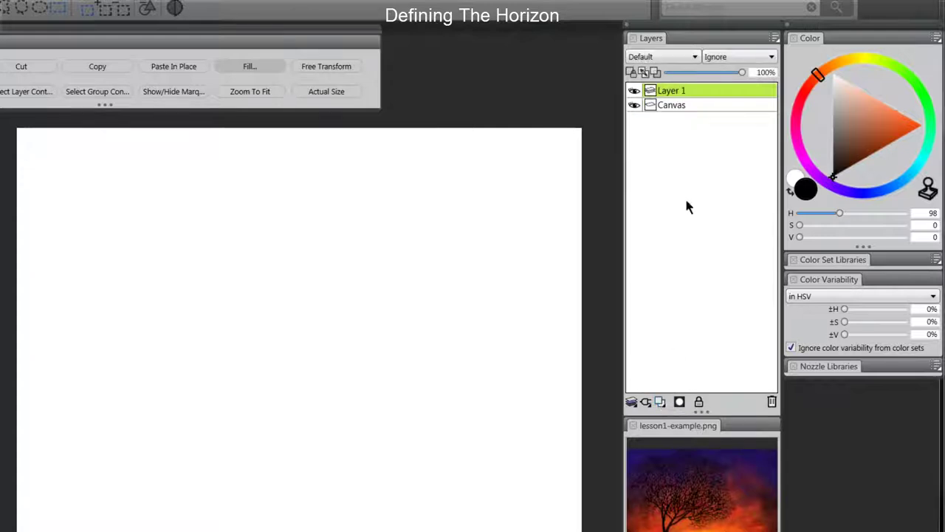
double_click(678, 92)
type("horizon")
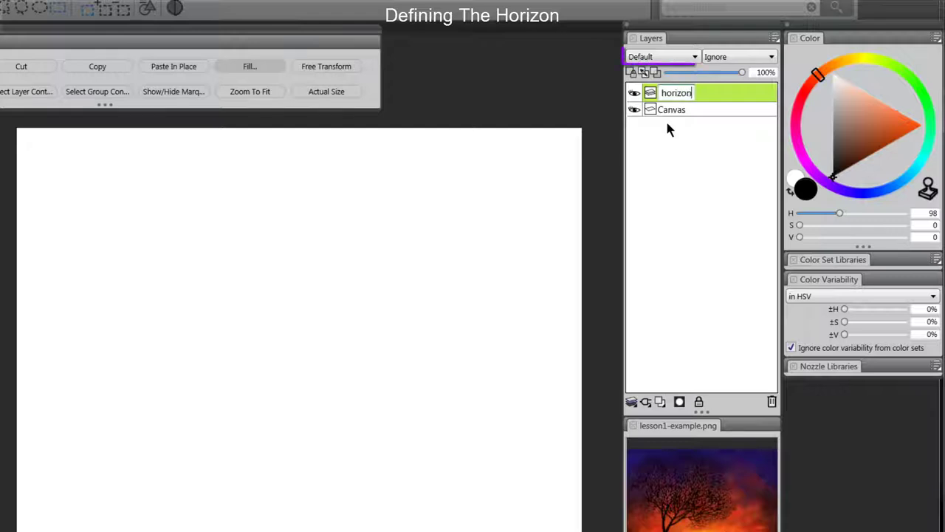
key("Return")
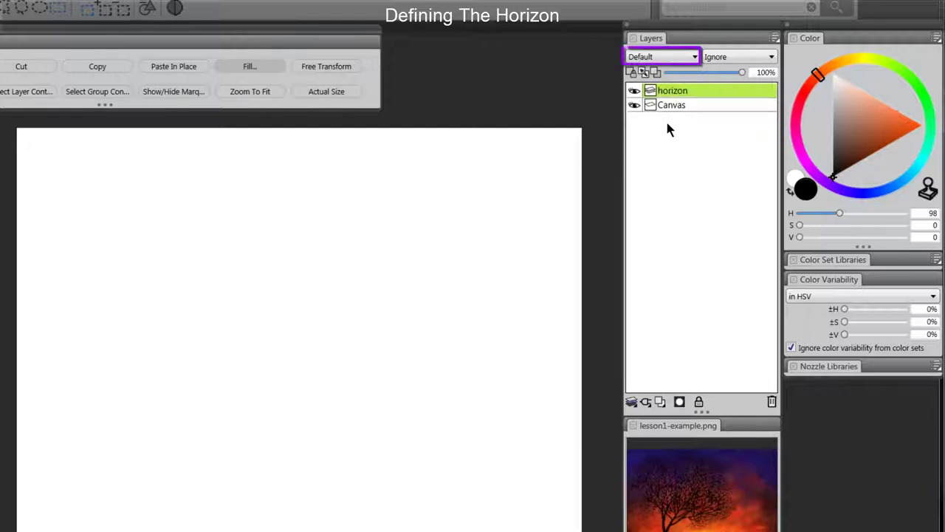
left_click(660, 57)
left_click(657, 166)
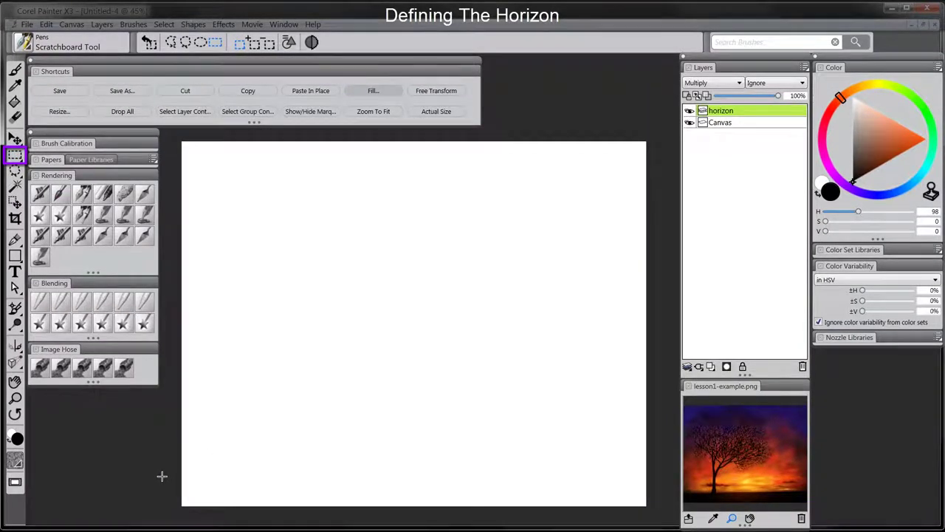
Step: Fill a marquee strip along the canvas bottom with black, then deselect
left_click_drag(158, 476, 658, 513)
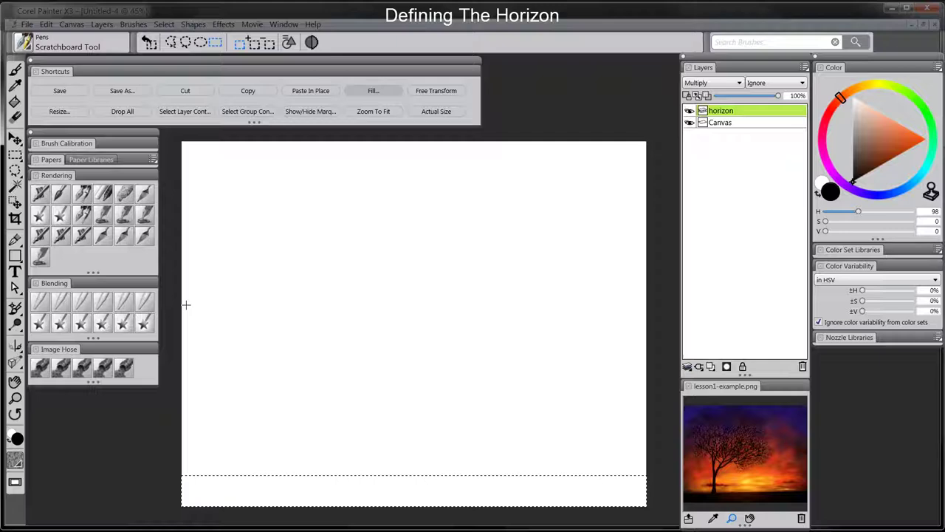
left_click(373, 92)
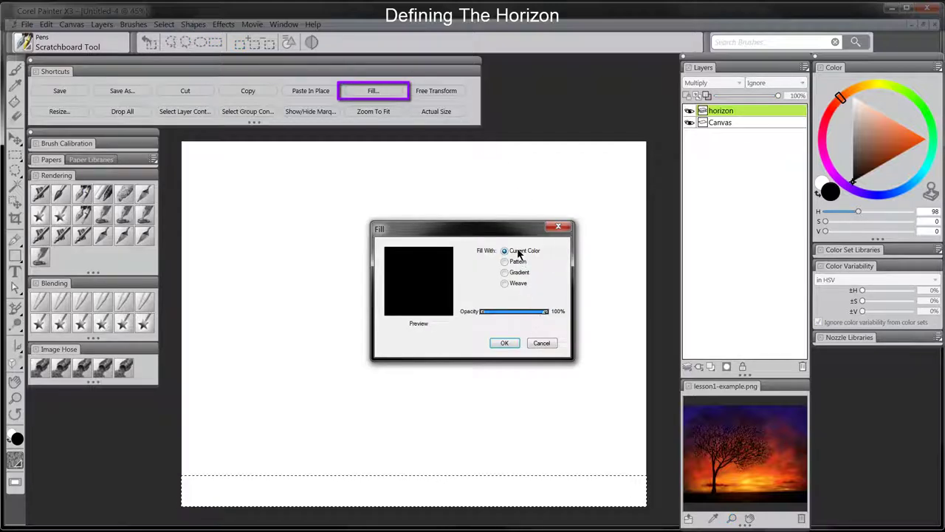
left_click(505, 343)
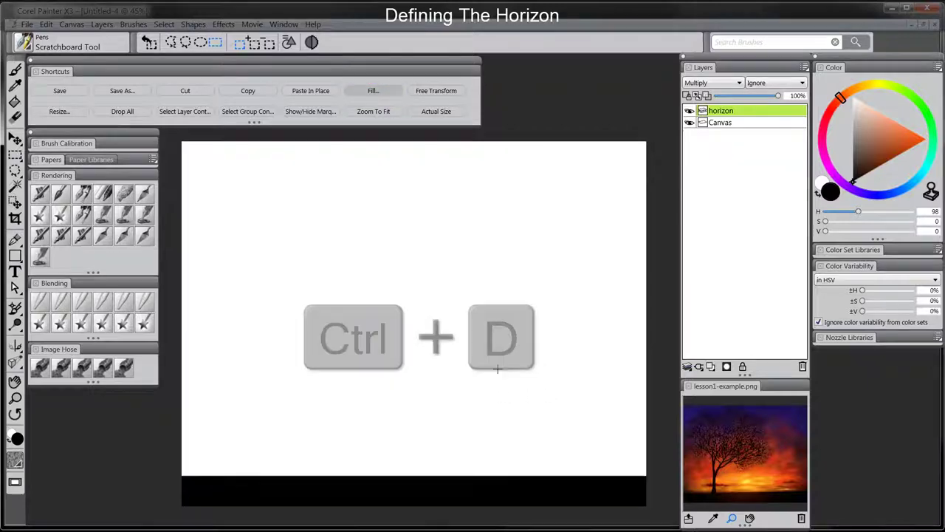
key("ctrl+d")
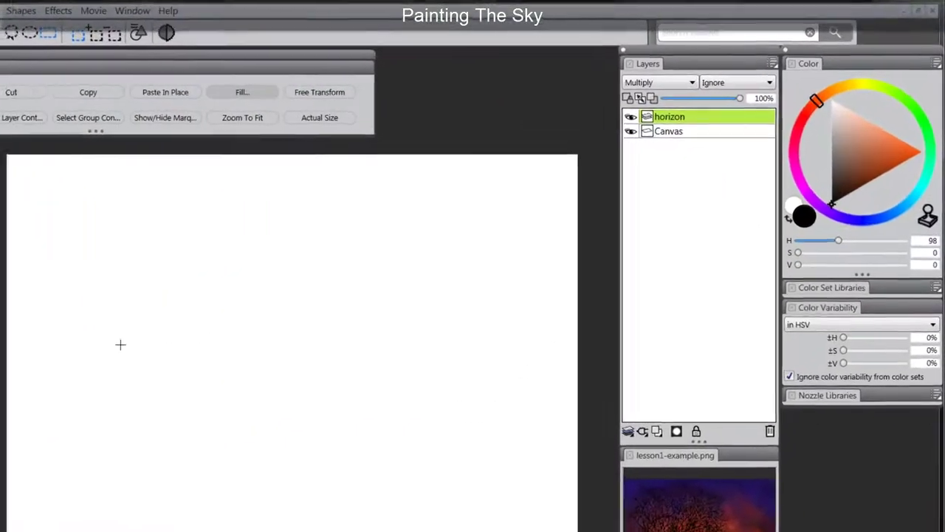
Step: Add a new layer below horizon and name it sky
left_click(640, 455)
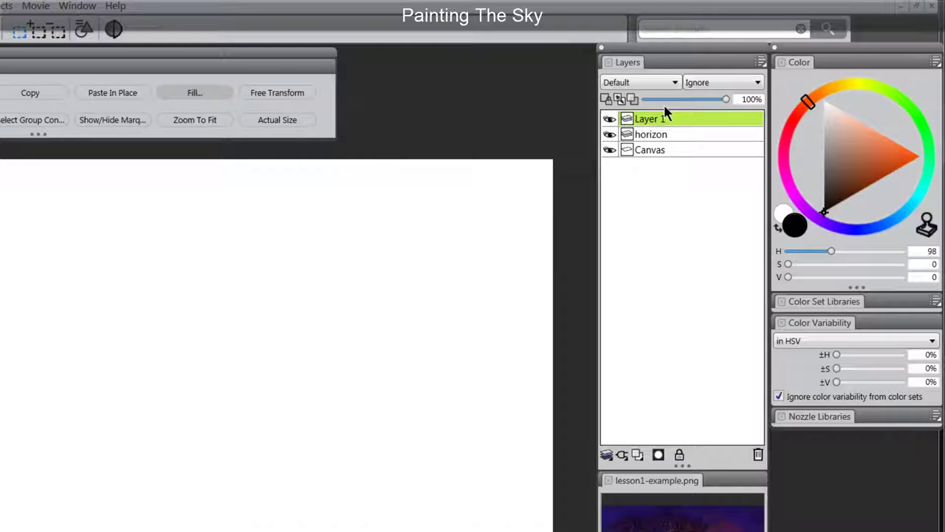
left_click_drag(655, 124, 662, 148)
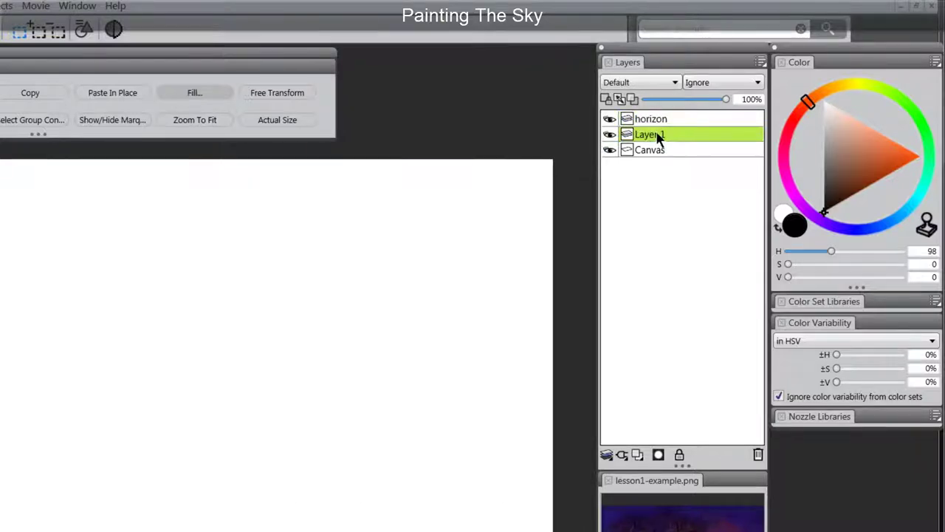
double_click(659, 138)
type("sky")
key("Return")
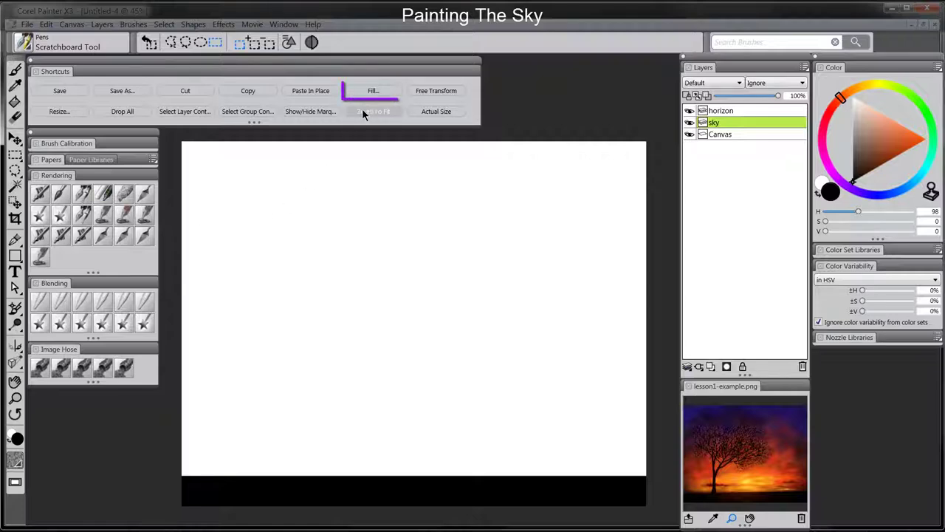
Step: Fill the sky layer with a mid grey colour
left_click(852, 145)
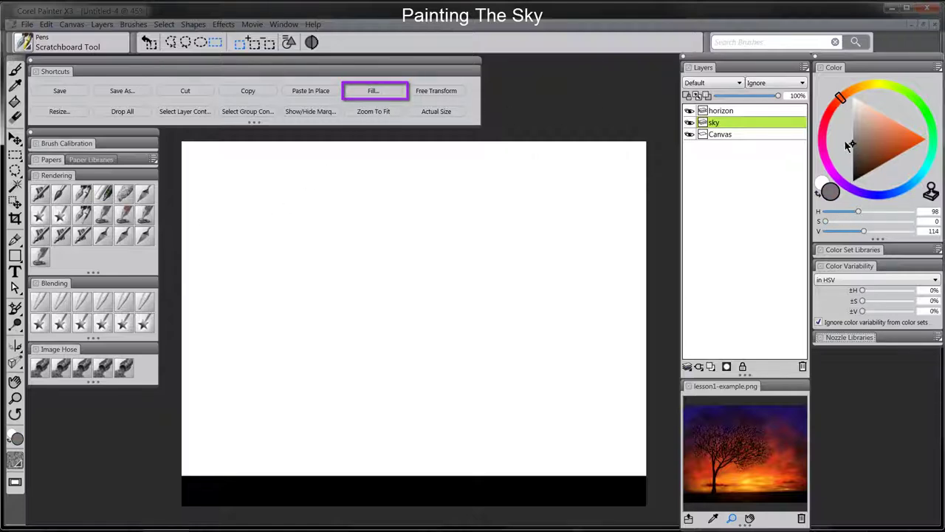
left_click(375, 89)
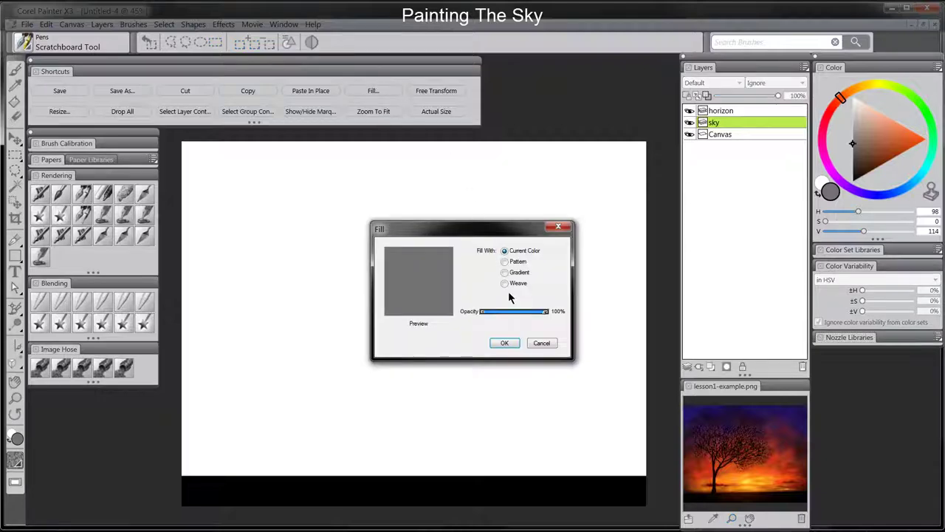
left_click(506, 342)
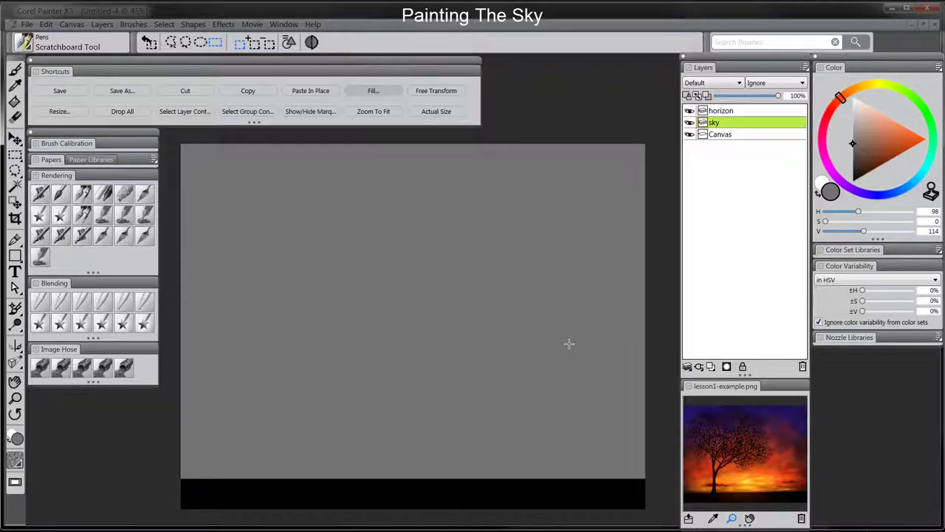
Step: With Digital Airbrush, paint dark grey on the sky's top and edges, light grey above the horizon
left_click(41, 194)
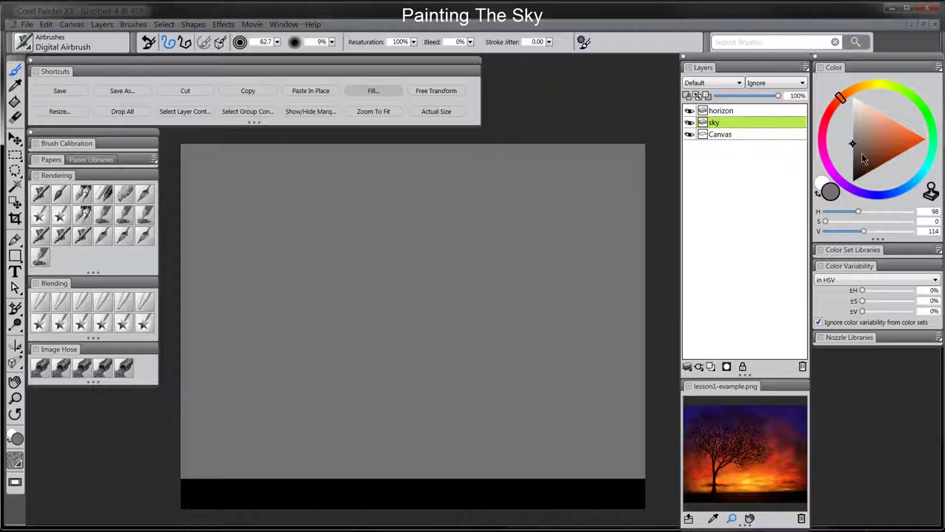
left_click_drag(859, 155, 849, 164)
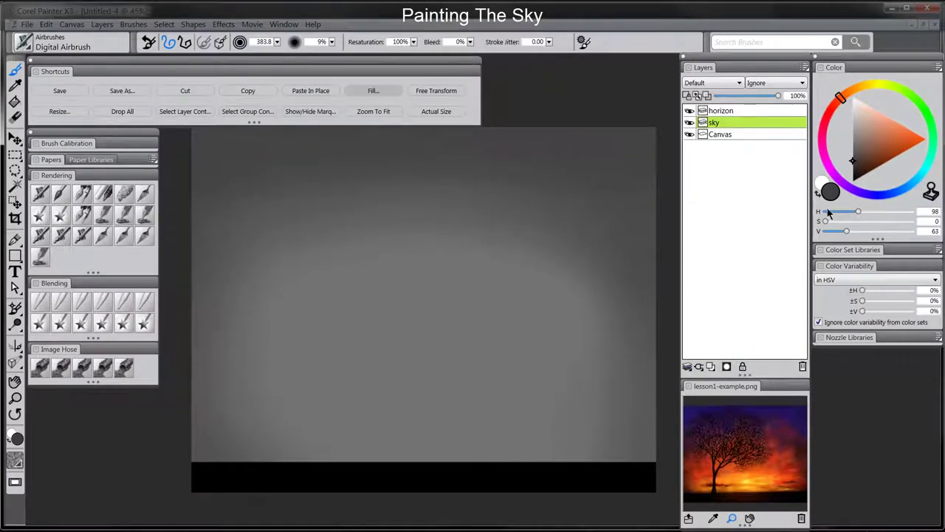
left_click(852, 126)
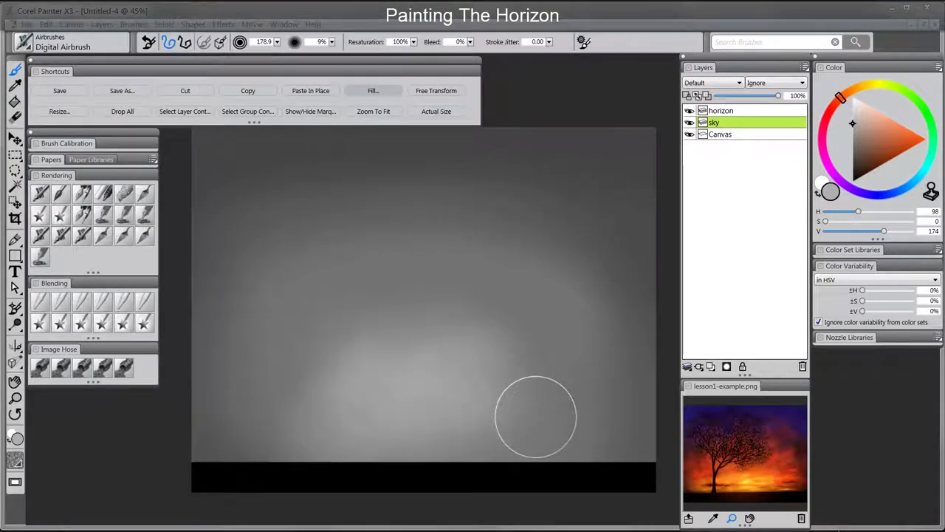
left_click(735, 110)
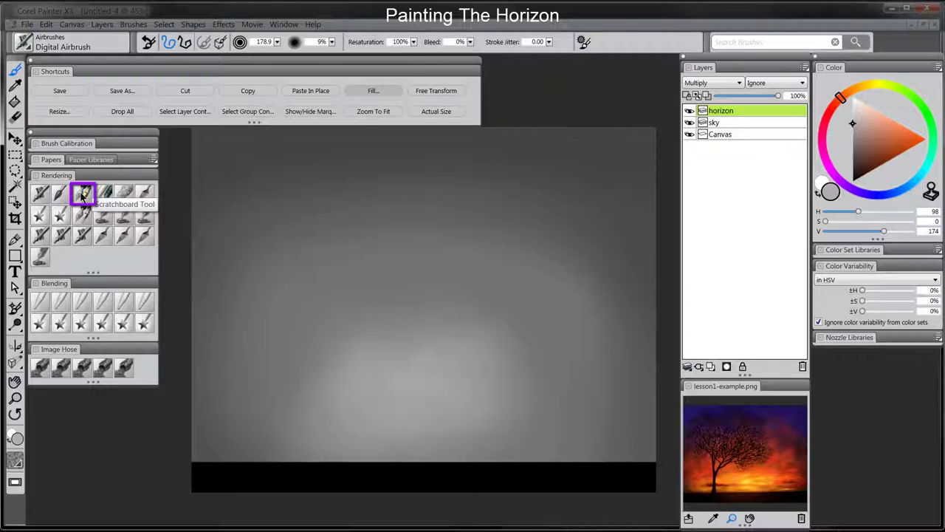
Step: Paint a wavy black ridge with the Scratchboard Tool and blur the horizon's top edge
left_click(122, 215)
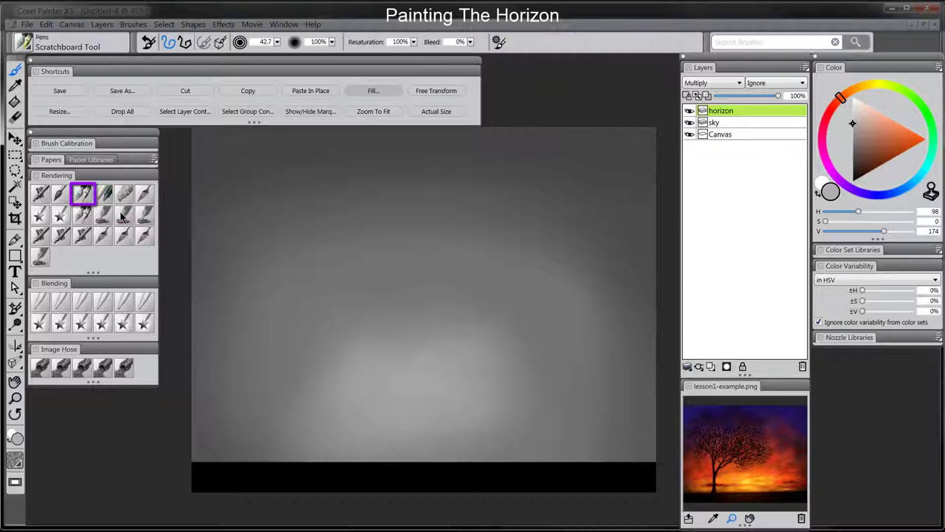
left_click(254, 467, "alt")
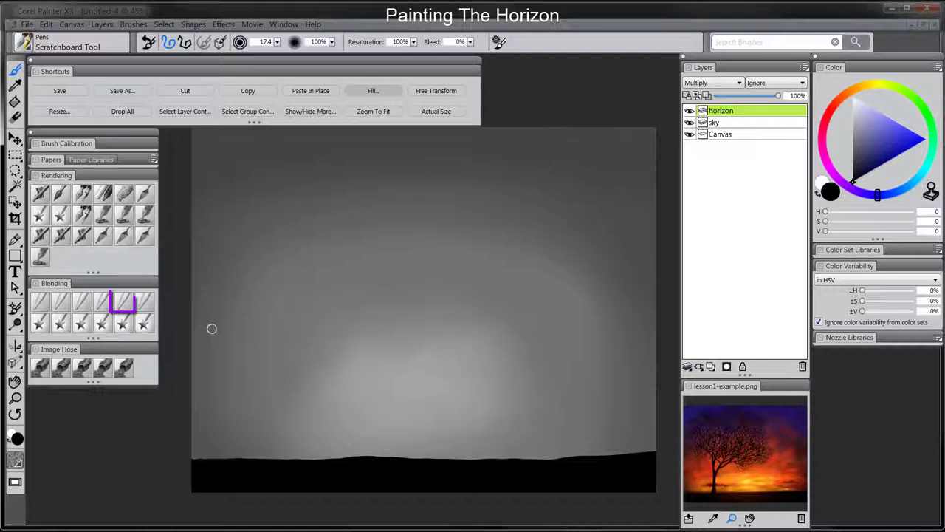
left_click(124, 305)
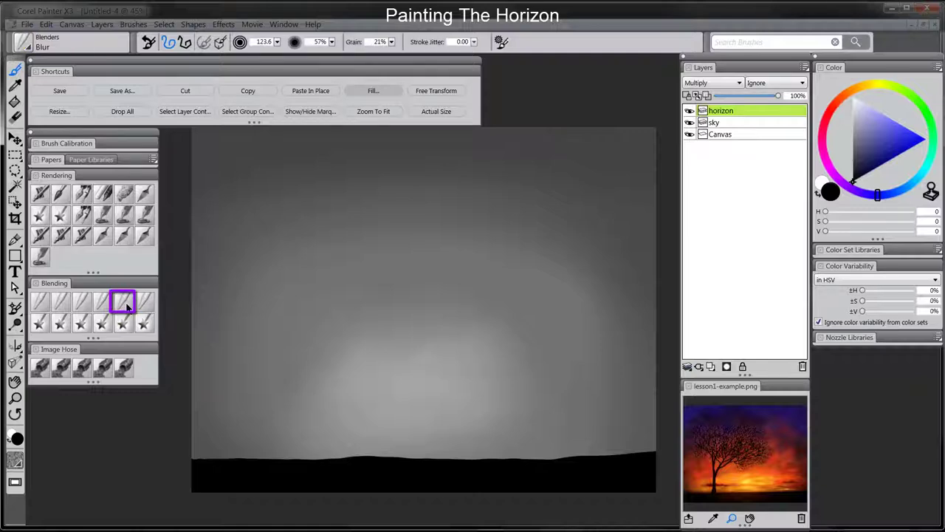
mouse_move(243, 450)
left_mouse_down()
mouse_move(198, 463)
mouse_move(263, 445)
mouse_move(274, 460)
mouse_move(304, 465)
mouse_move(356, 448)
mouse_move(387, 461)
mouse_move(454, 440)
mouse_move(485, 453)
mouse_move(551, 454)
mouse_move(623, 438)
mouse_move(664, 454)
mouse_move(735, 450)
mouse_move(635, 461)
mouse_move(616, 442)
mouse_move(412, 446)
mouse_move(240, 463)
mouse_move(157, 445)
mouse_move(135, 465)
mouse_move(469, 439)
mouse_move(725, 446)
mouse_move(615, 449)
mouse_move(540, 465)
mouse_move(422, 437)
mouse_move(292, 466)
mouse_move(167, 453)
mouse_move(122, 470)
mouse_move(313, 450)
mouse_move(382, 466)
mouse_move(603, 443)
mouse_move(655, 464)
mouse_move(734, 451)
mouse_move(655, 444)
mouse_move(486, 459)
mouse_move(428, 446)
mouse_move(285, 458)
mouse_move(235, 447)
mouse_move(154, 458)
mouse_move(194, 449)
mouse_move(311, 462)
mouse_move(713, 438)
mouse_move(247, 445)
mouse_move(119, 462)
mouse_move(95, 445)
mouse_move(323, 476)
mouse_move(656, 402)
mouse_move(718, 435)
left_mouse_up()
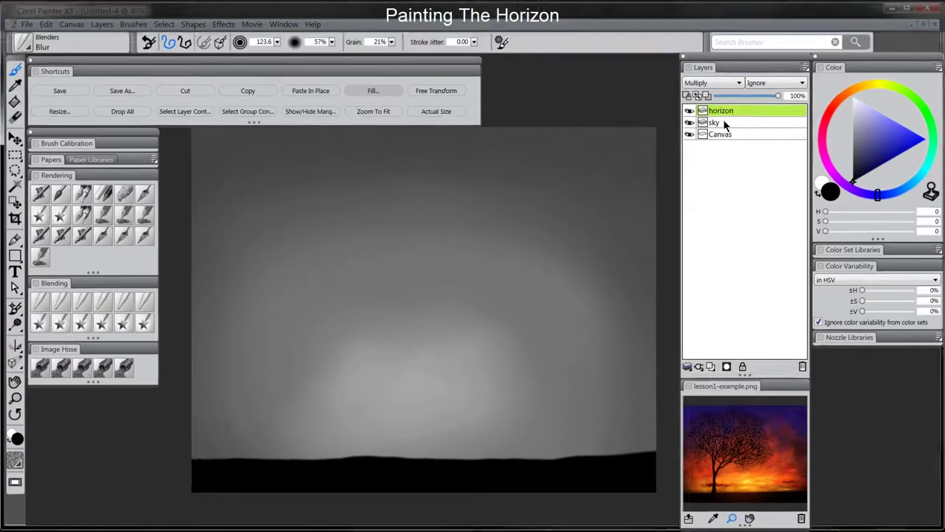
Step: Add a Screen-mode layer named clouds above sky and choose a light grey colour
left_click(725, 123)
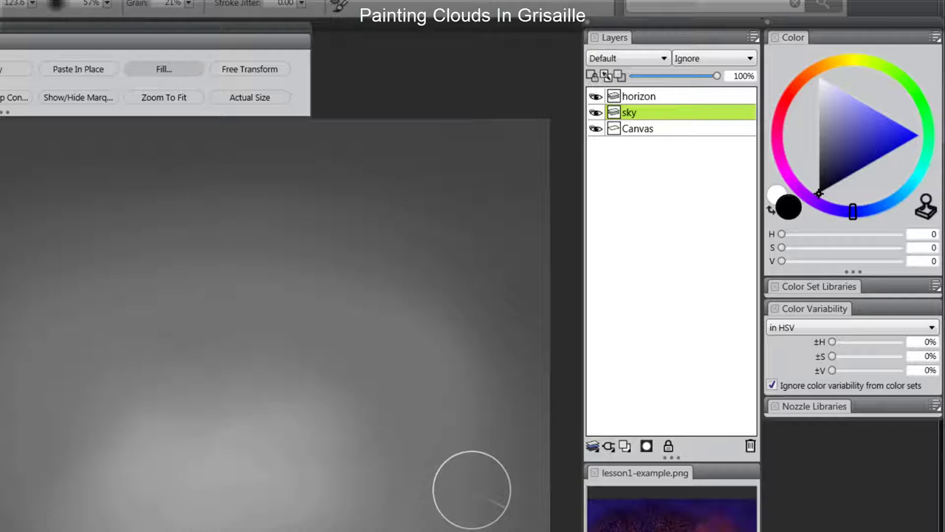
left_click(624, 446)
double_click(640, 114)
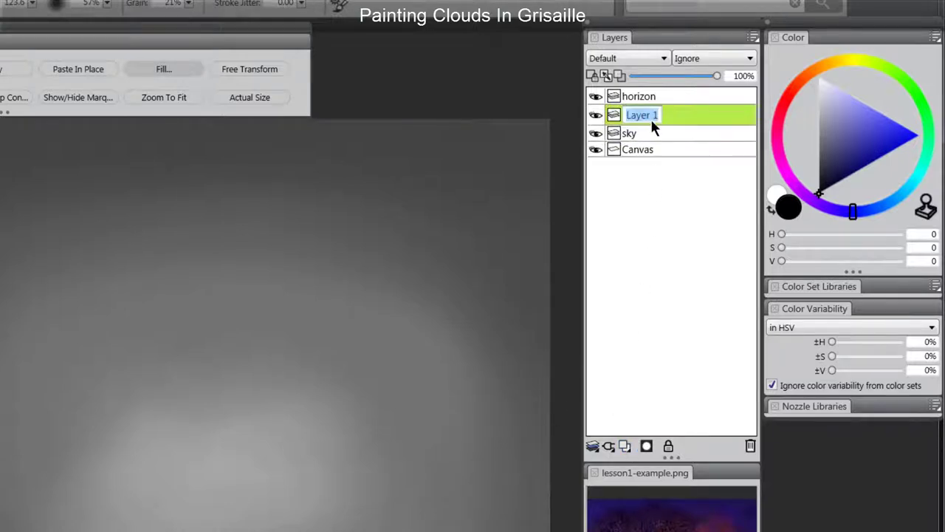
type("clouds")
key("Return")
left_click(629, 59)
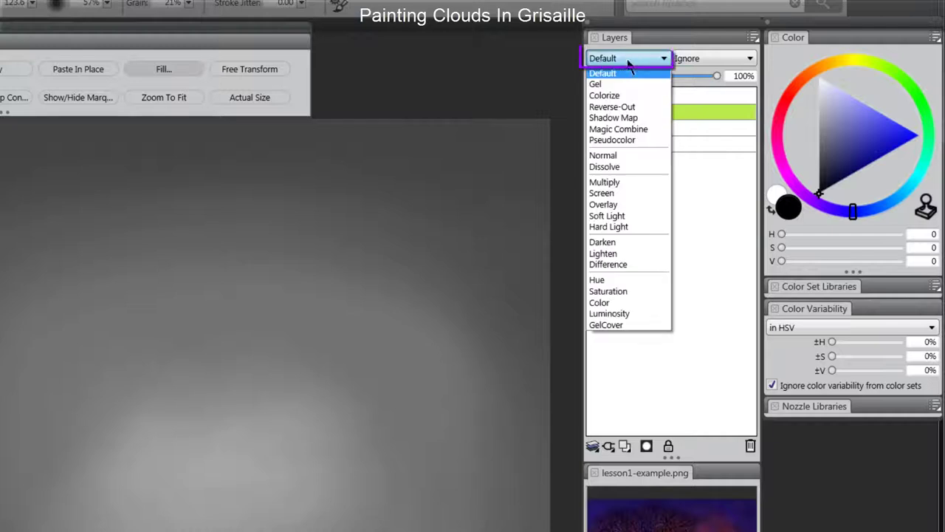
left_click(617, 192)
left_click_drag(816, 119, 817, 112)
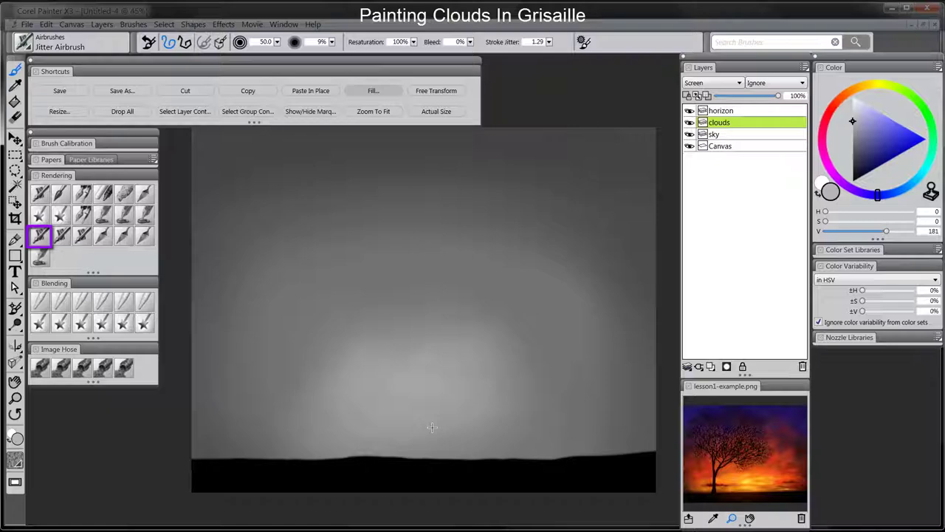
Step: Shrink the brush to 12 and paint light streaks along the right horizon and upper cloud band
key("bracketleft")
key("bracketleft")
key("bracketleft")
key("bracketleft")
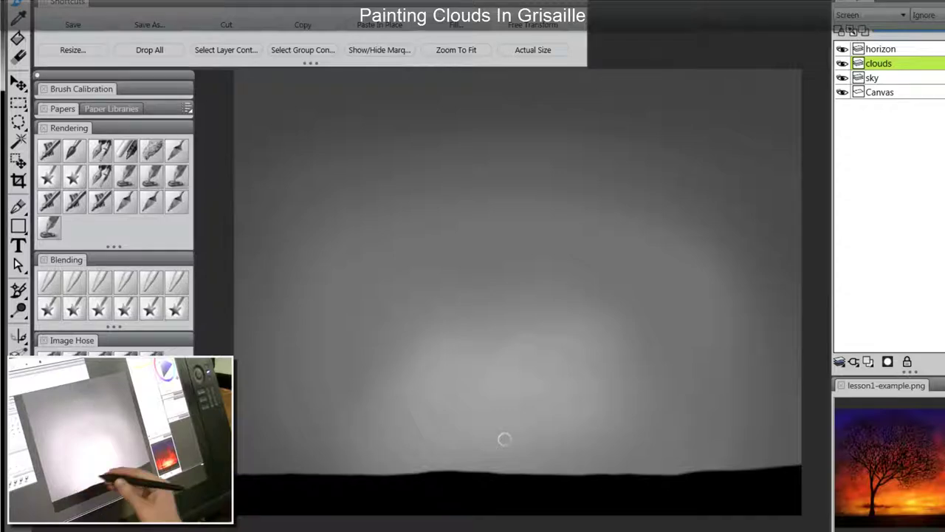
left_click_drag(629, 459, 688, 453)
mouse_move(618, 458)
left_mouse_down()
mouse_move(554, 427)
mouse_move(670, 409)
mouse_move(606, 412)
mouse_move(551, 457)
mouse_move(430, 452)
mouse_move(455, 438)
mouse_move(440, 429)
mouse_move(380, 456)
mouse_move(275, 458)
mouse_move(324, 452)
mouse_move(311, 446)
mouse_move(328, 439)
mouse_move(299, 435)
mouse_move(307, 428)
mouse_move(393, 434)
mouse_move(237, 434)
mouse_move(341, 452)
mouse_move(413, 436)
mouse_move(292, 414)
mouse_move(450, 403)
mouse_move(553, 412)
mouse_move(713, 389)
mouse_move(306, 404)
mouse_move(218, 384)
mouse_move(359, 373)
mouse_move(432, 381)
mouse_move(321, 412)
mouse_move(500, 388)
mouse_move(488, 356)
mouse_move(567, 348)
mouse_move(523, 376)
mouse_move(657, 388)
mouse_move(702, 372)
mouse_move(686, 356)
mouse_move(728, 379)
mouse_move(653, 349)
mouse_move(451, 342)
mouse_move(223, 314)
mouse_move(430, 279)
mouse_move(233, 281)
mouse_move(462, 263)
mouse_move(550, 281)
mouse_move(516, 316)
mouse_move(663, 322)
mouse_move(681, 273)
mouse_move(523, 261)
mouse_move(746, 281)
left_mouse_up()
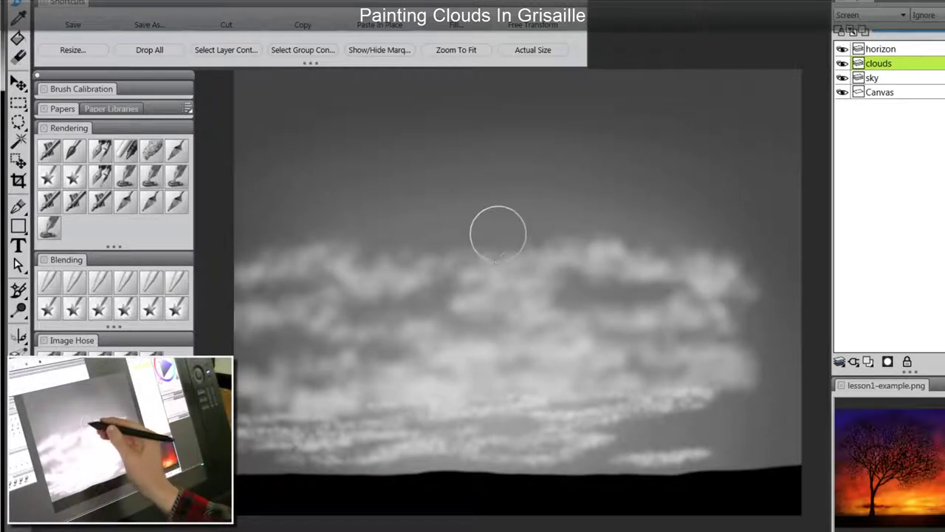
mouse_move(497, 234)
left_mouse_down()
mouse_move(346, 243)
mouse_move(296, 214)
mouse_move(243, 212)
mouse_move(578, 188)
mouse_move(589, 231)
mouse_move(699, 237)
mouse_move(696, 177)
mouse_move(747, 248)
mouse_move(775, 221)
mouse_move(735, 175)
mouse_move(756, 172)
mouse_move(714, 174)
mouse_move(655, 142)
mouse_move(387, 129)
mouse_move(297, 85)
mouse_move(393, 94)
mouse_move(664, 88)
mouse_move(782, 103)
left_mouse_up()
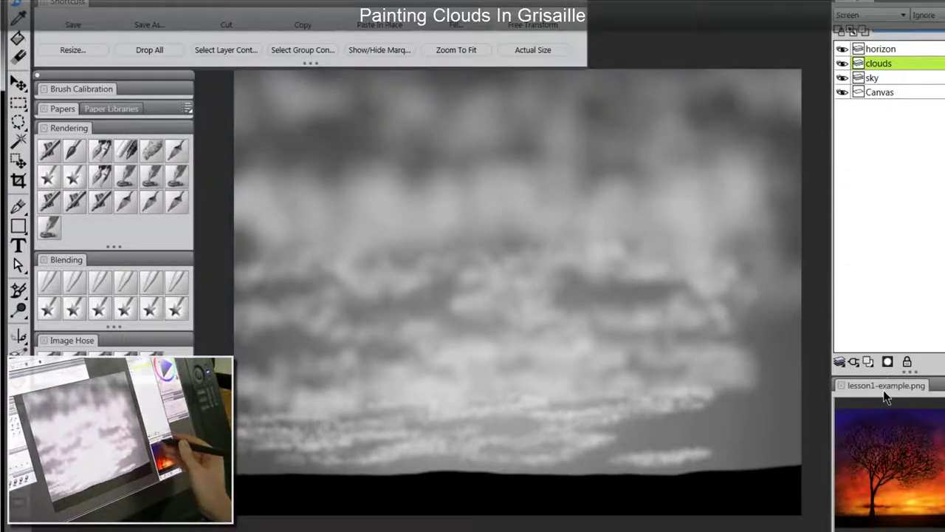
Step: Add light cloud texture across the lower clouds, the right side, and the top of the sky
mouse_move(275, 456)
left_mouse_down()
mouse_move(295, 430)
mouse_move(258, 403)
left_mouse_up()
left_click_drag(334, 410, 418, 415)
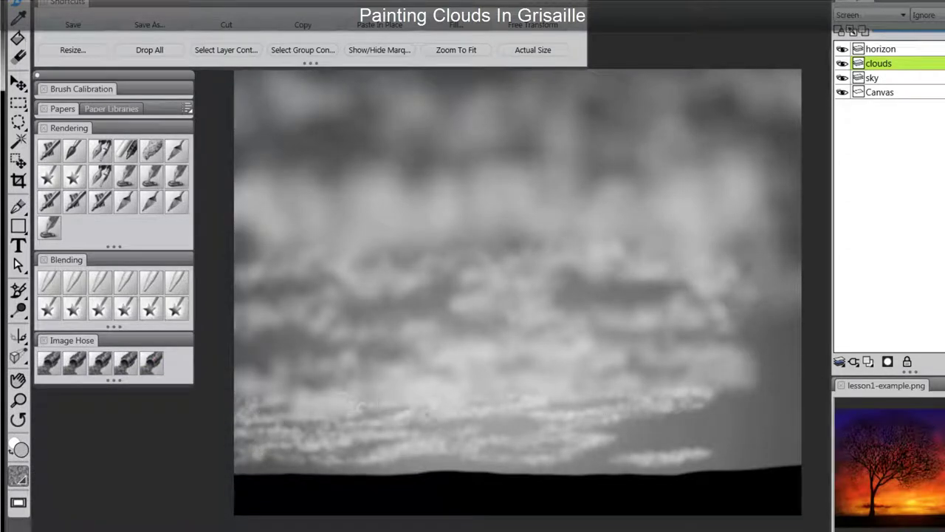
left_click_drag(493, 420, 458, 435)
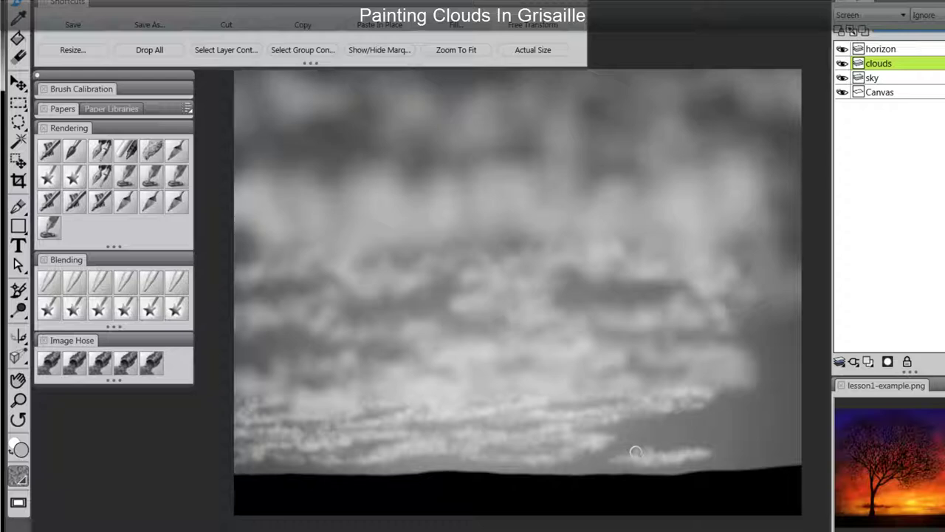
left_click_drag(636, 451, 707, 453)
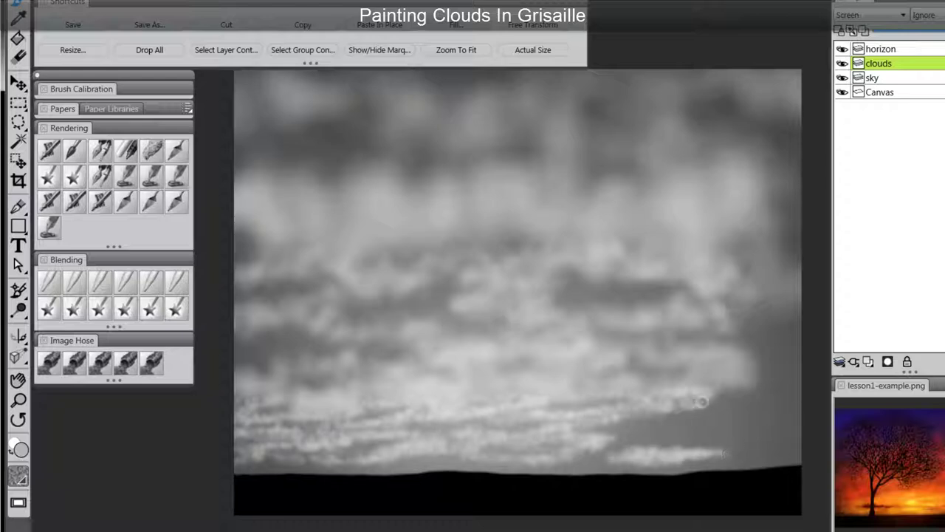
left_click_drag(701, 401, 754, 397)
left_click_drag(597, 423, 710, 418)
left_click_drag(712, 356, 784, 354)
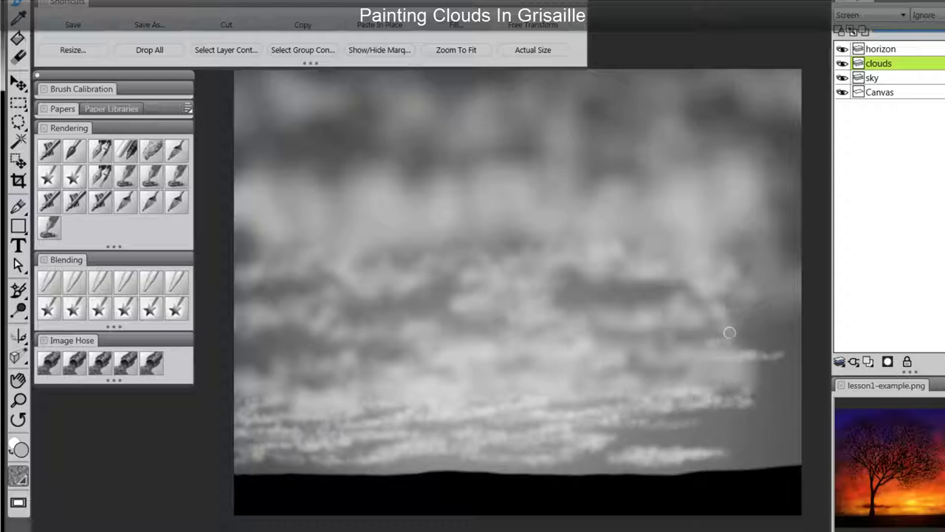
left_click_drag(729, 332, 679, 351)
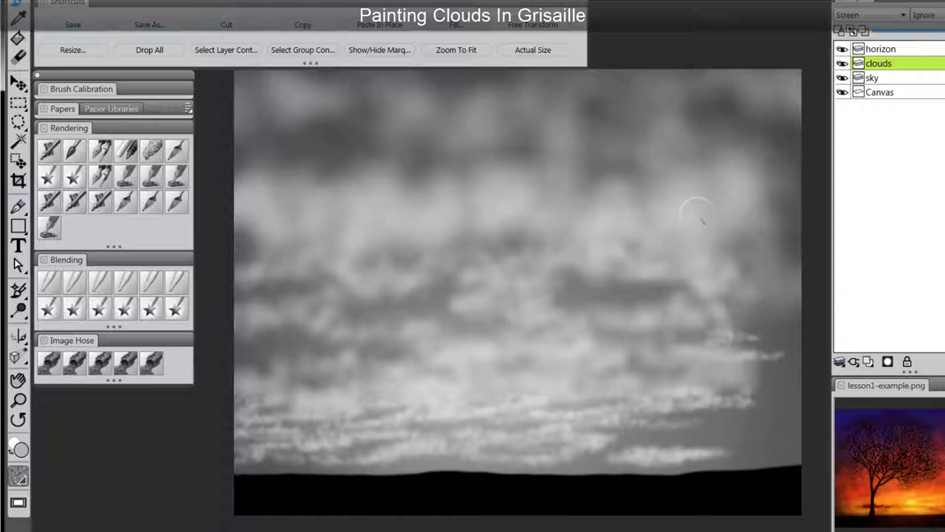
mouse_move(452, 132)
left_mouse_down()
mouse_move(498, 114)
mouse_move(579, 138)
left_mouse_up()
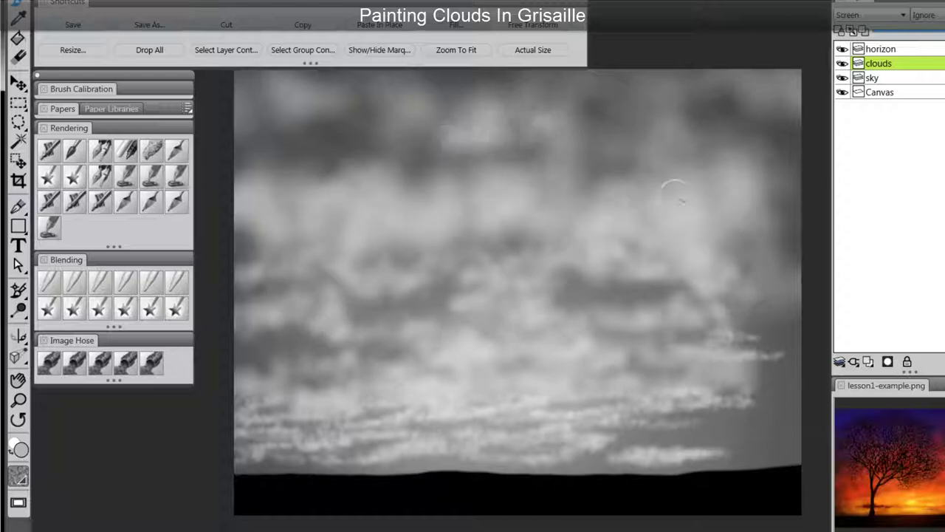
mouse_move(624, 111)
left_mouse_down()
mouse_move(627, 137)
mouse_move(702, 169)
left_mouse_up()
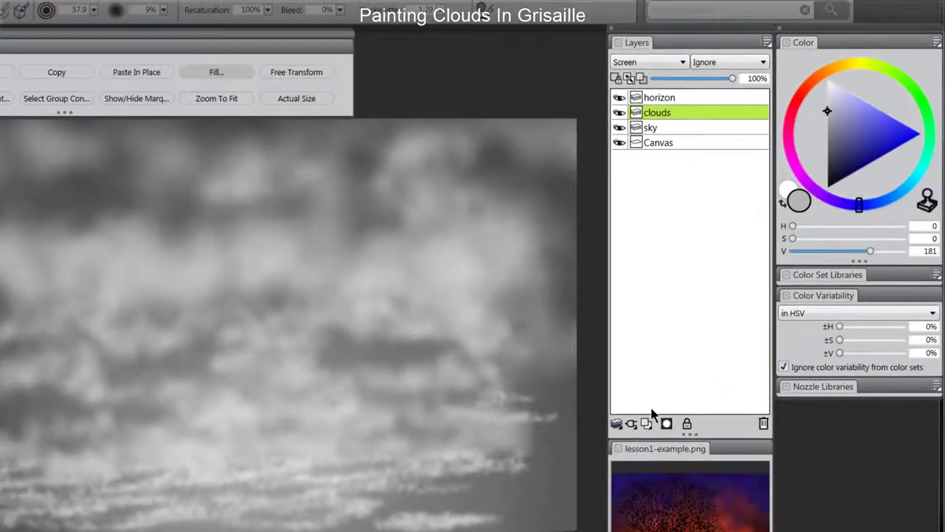
Step: Add a Multiply layer named clouds-shadow beneath clouds and choose a dark grey colour
left_click(646, 423)
left_click_drag(669, 116, 668, 141)
double_click(667, 129)
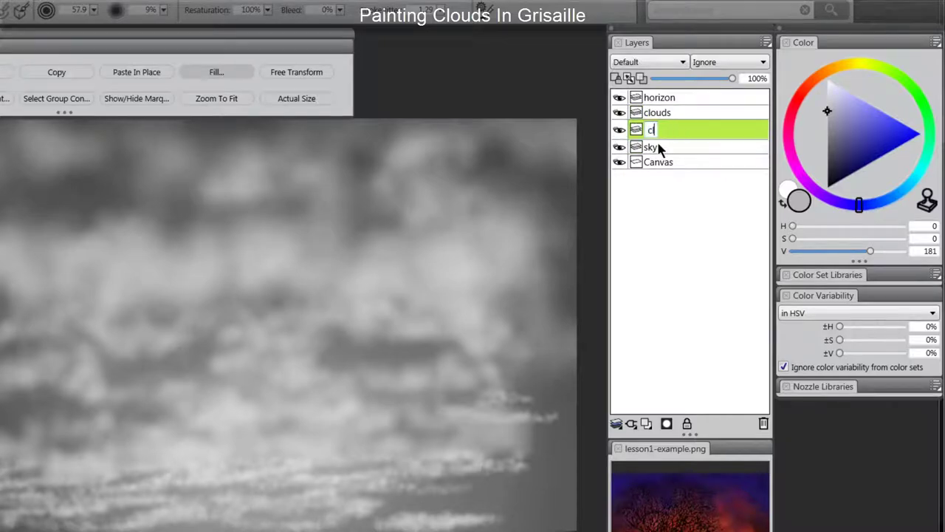
type("clouds-shadow")
key("Return")
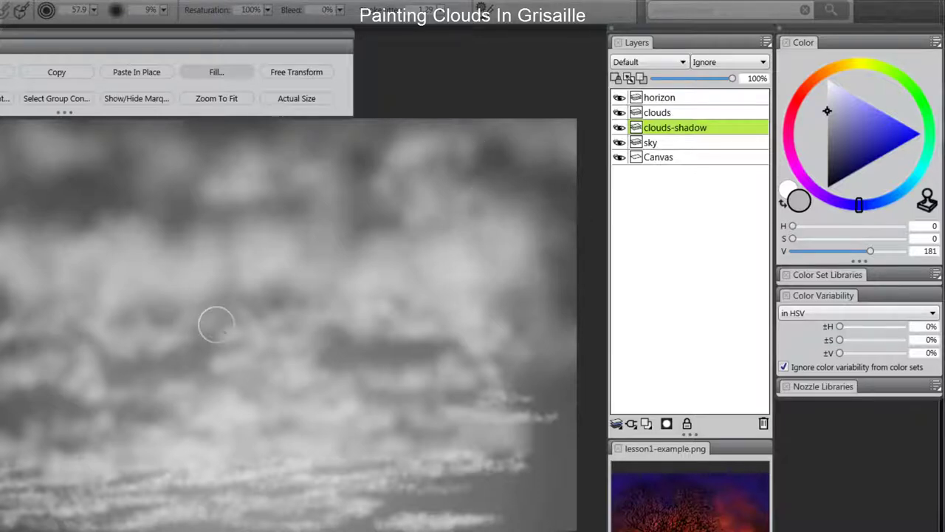
left_click(643, 63)
left_click(633, 177)
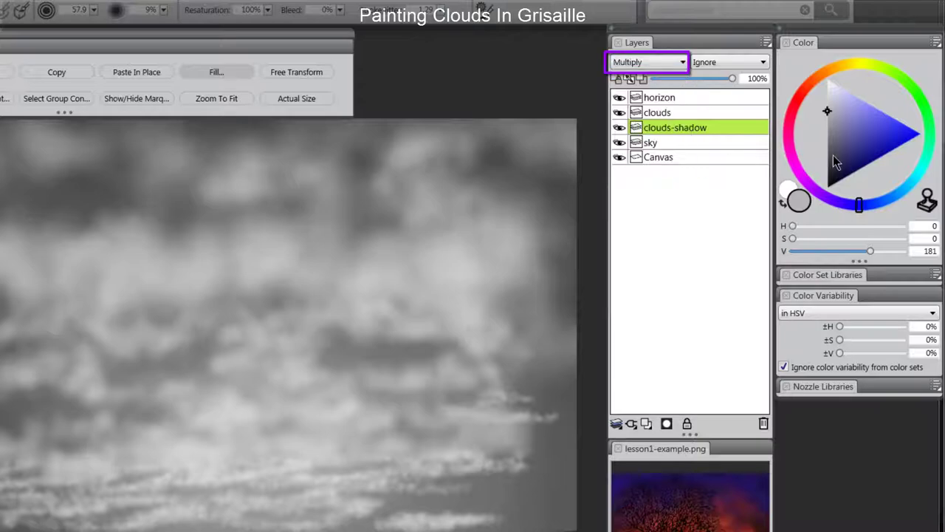
left_click(827, 162)
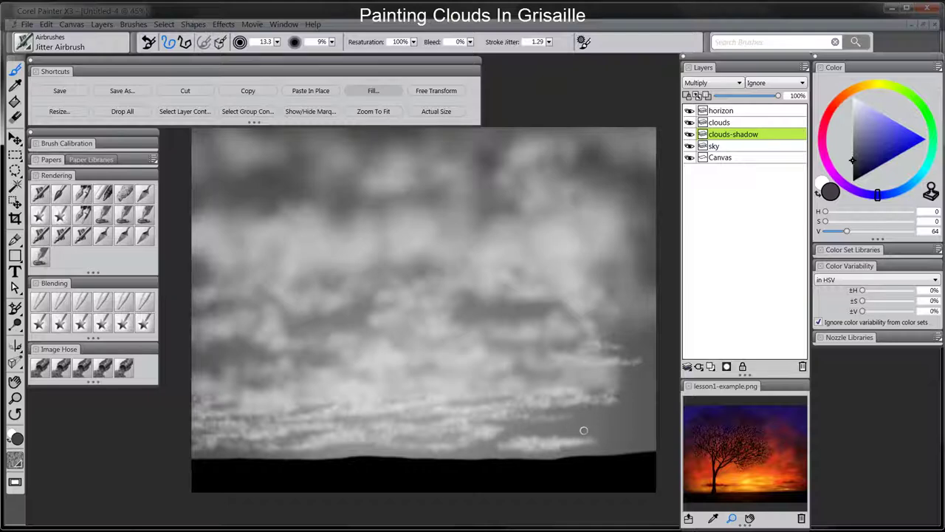
Step: Airbrush dark shadow streaks along the horizon, lower clouds and middle cloud bands on clouds-shadow
mouse_move(591, 427)
left_mouse_down()
mouse_move(621, 426)
mouse_move(513, 419)
mouse_move(588, 402)
left_mouse_up()
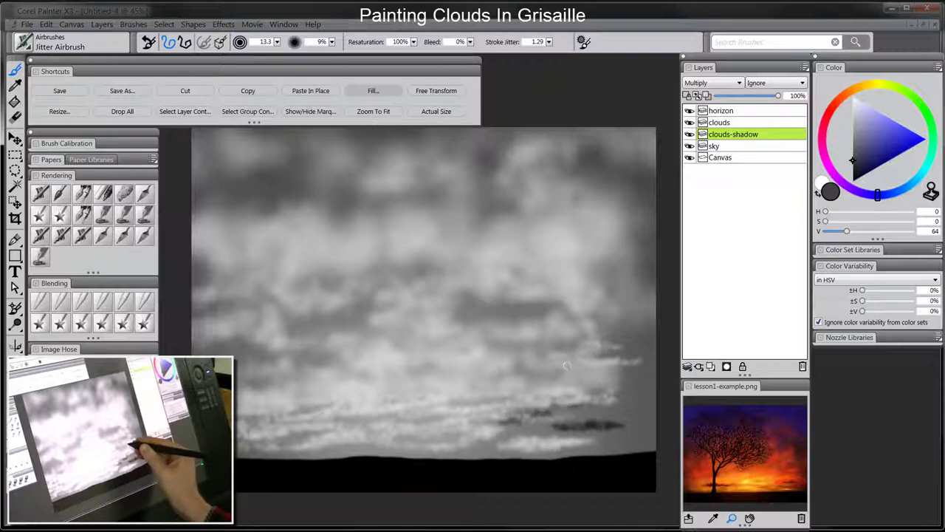
mouse_move(367, 421)
left_mouse_down()
mouse_move(324, 420)
mouse_move(434, 415)
left_mouse_up()
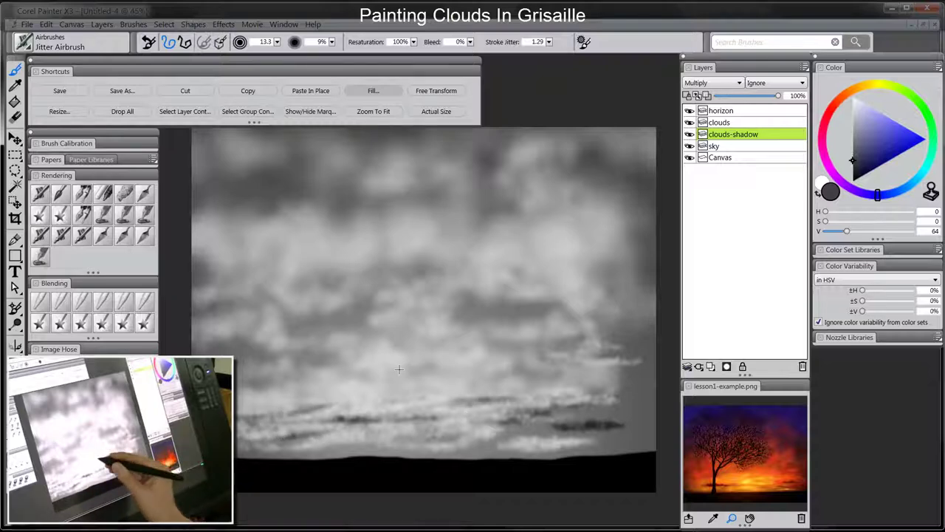
mouse_move(511, 362)
left_mouse_down()
mouse_move(544, 350)
mouse_move(497, 344)
mouse_move(542, 327)
mouse_move(472, 296)
mouse_move(503, 307)
mouse_move(316, 279)
mouse_move(307, 293)
mouse_move(369, 305)
mouse_move(293, 334)
mouse_move(291, 327)
mouse_move(330, 363)
mouse_move(219, 337)
left_mouse_up()
mouse_move(337, 221)
left_mouse_down()
mouse_move(234, 189)
mouse_move(309, 204)
mouse_move(441, 195)
mouse_move(469, 206)
mouse_move(524, 175)
mouse_move(493, 157)
mouse_move(514, 189)
mouse_move(572, 181)
mouse_move(526, 272)
mouse_move(528, 289)
mouse_move(456, 329)
mouse_move(365, 345)
mouse_move(412, 364)
mouse_move(516, 343)
mouse_move(555, 315)
mouse_move(447, 278)
mouse_move(217, 255)
left_mouse_up()
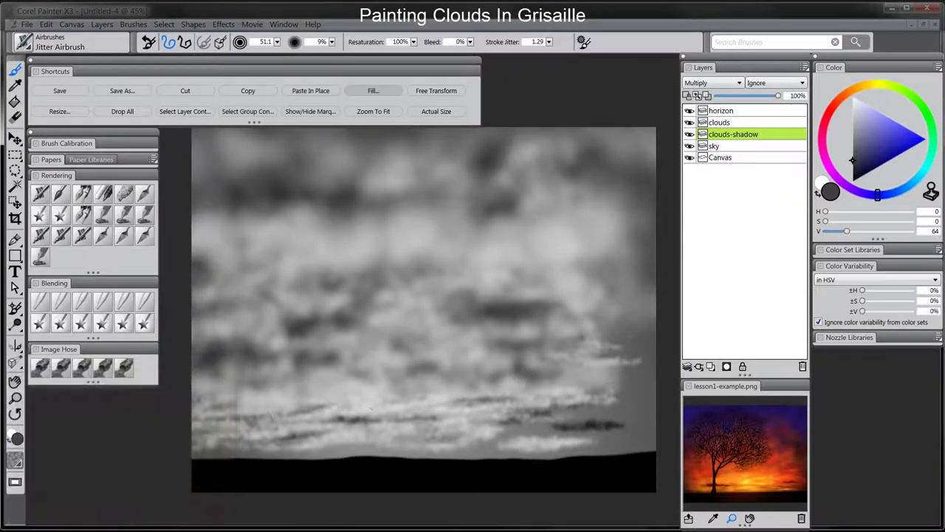
key("[")
key("[")
key("[")
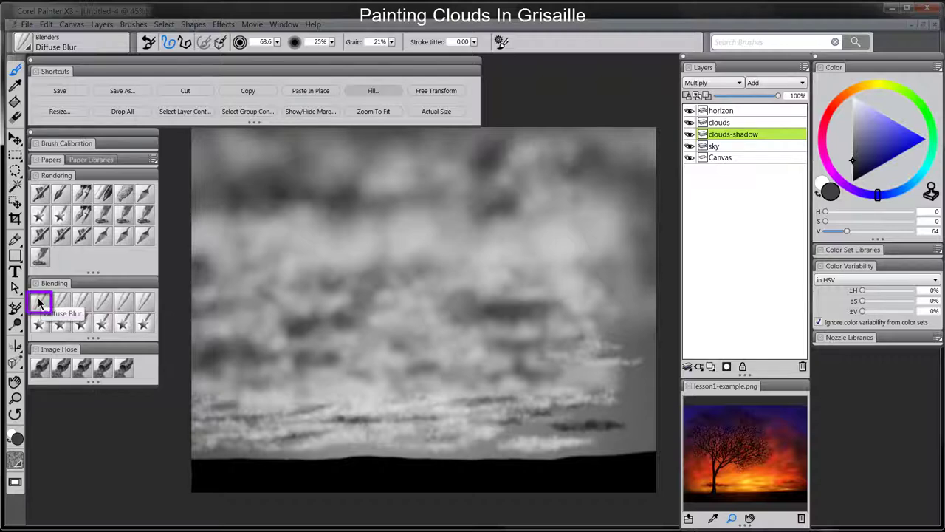
Step: Diffuse-blur the light streak near the horizon on the clouds layer, then return to clouds-shadow
left_click(741, 124)
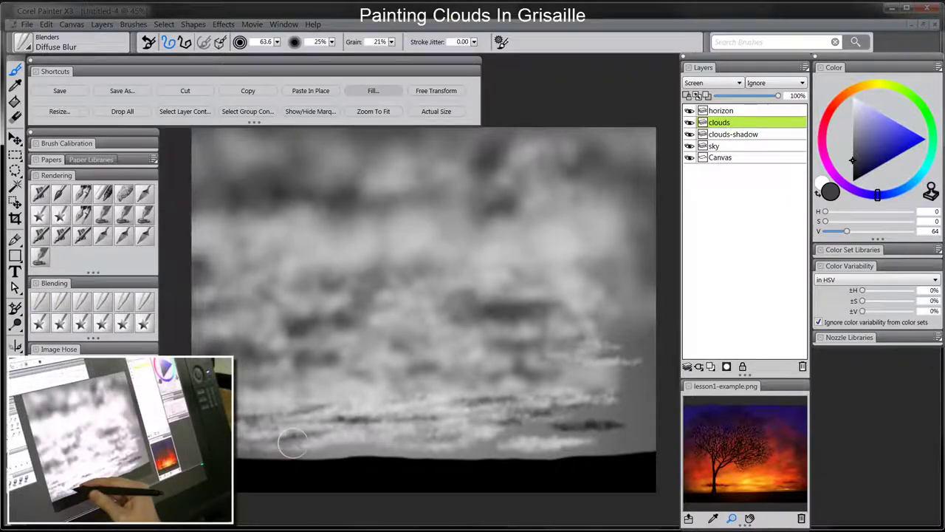
mouse_move(517, 438)
left_mouse_down()
mouse_move(560, 443)
mouse_move(539, 428)
left_mouse_up()
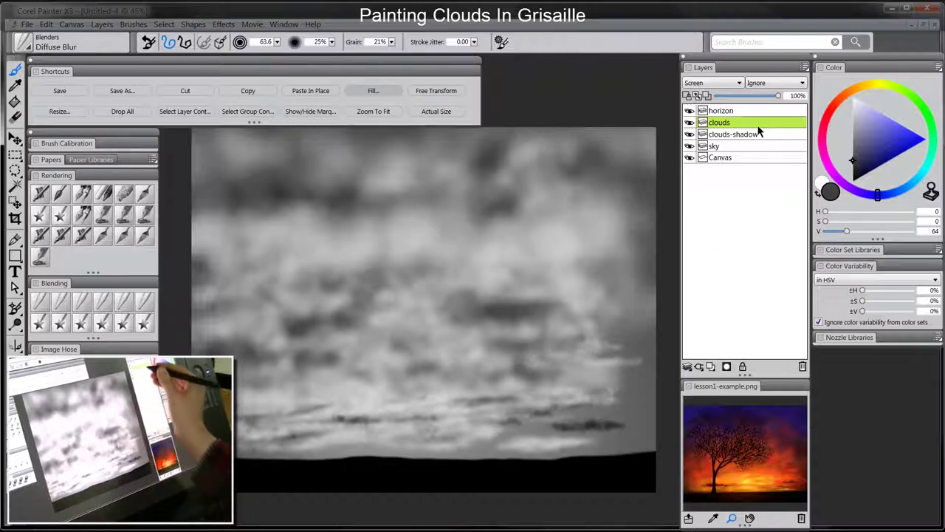
left_click(742, 136)
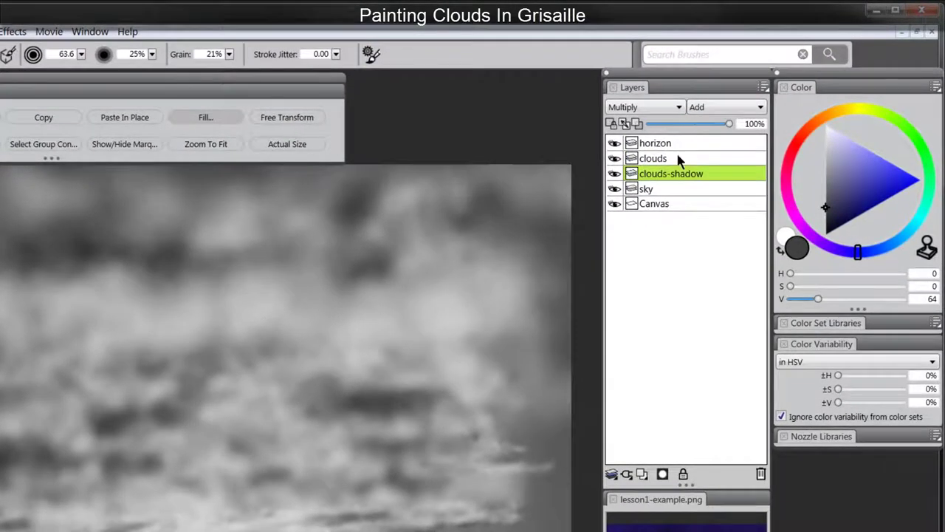
Step: Select the clouds, clouds-shadow and sky layers together and merge them with Ctrl+E
left_click(667, 161)
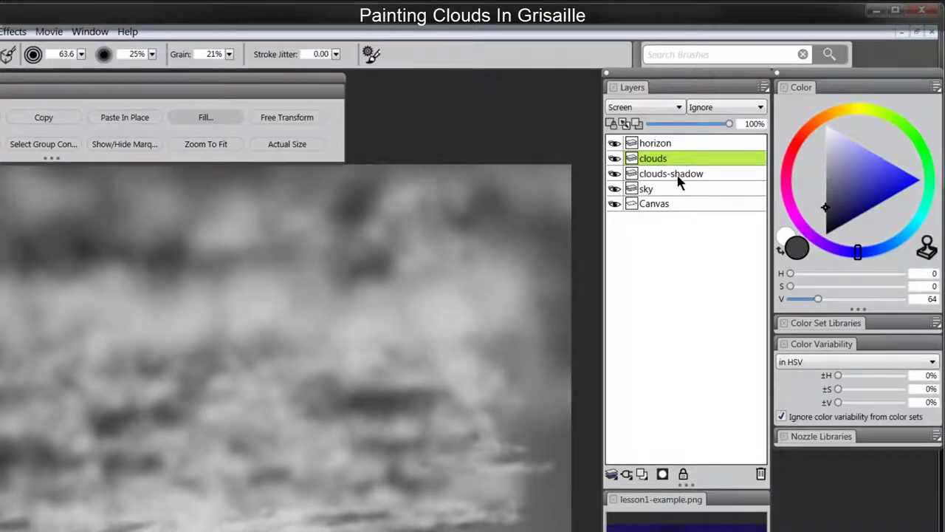
left_click(659, 190, "shift")
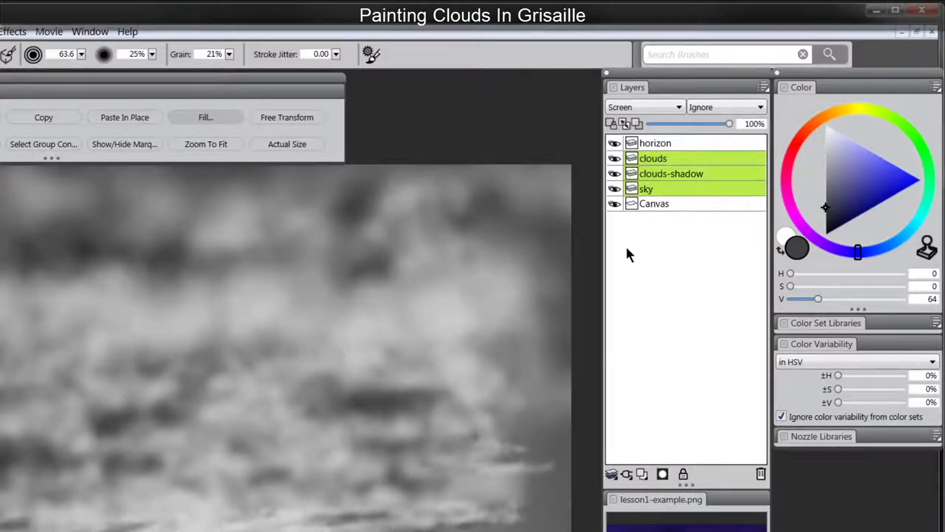
left_click(660, 162)
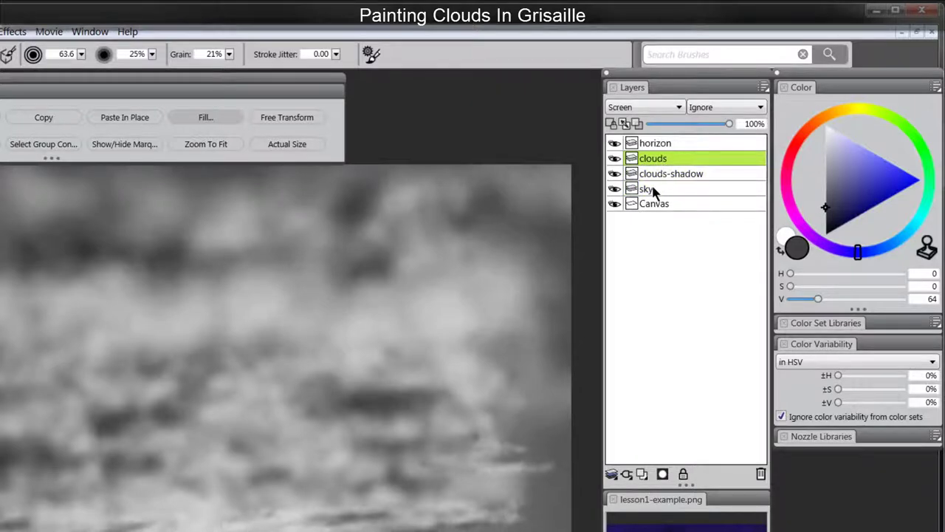
left_click(657, 191, "shift")
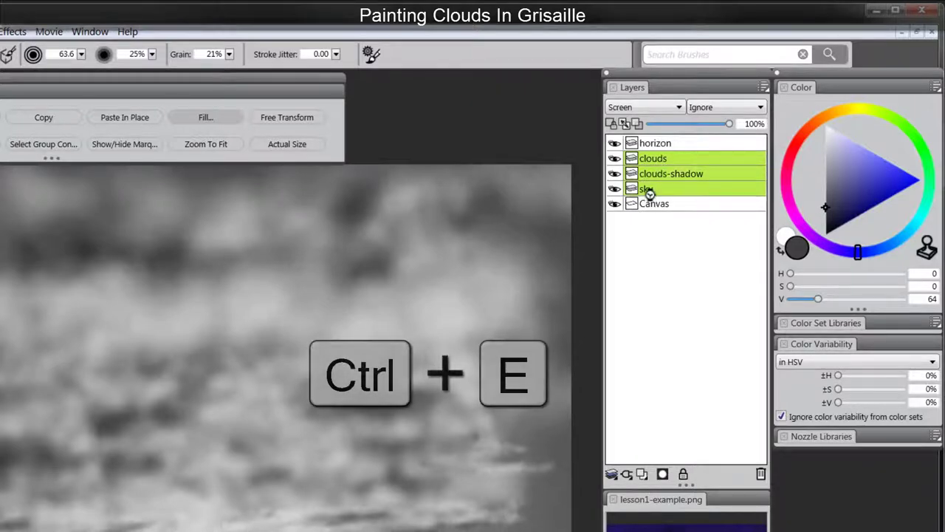
key("ctrl+e")
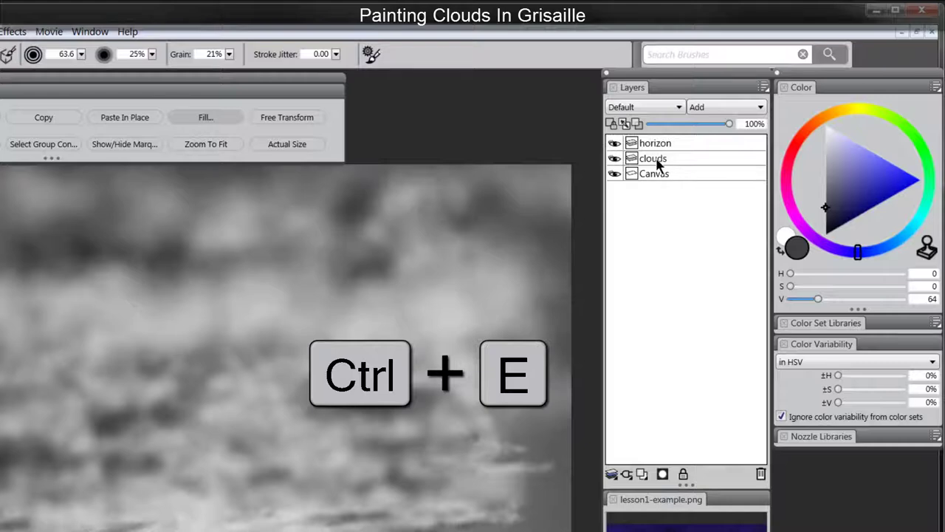
Step: Rename the merged layer to 'sky+clouds'
double_click(657, 160)
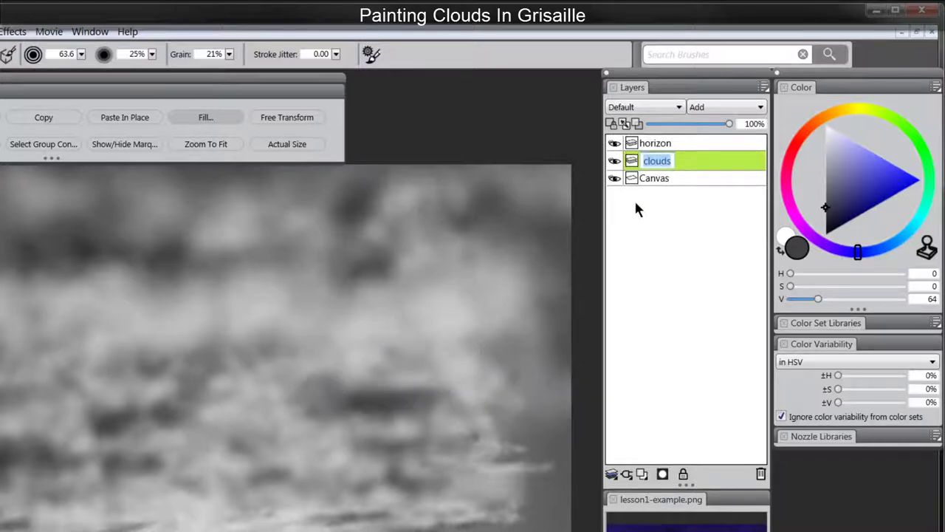
type("sky+clouds")
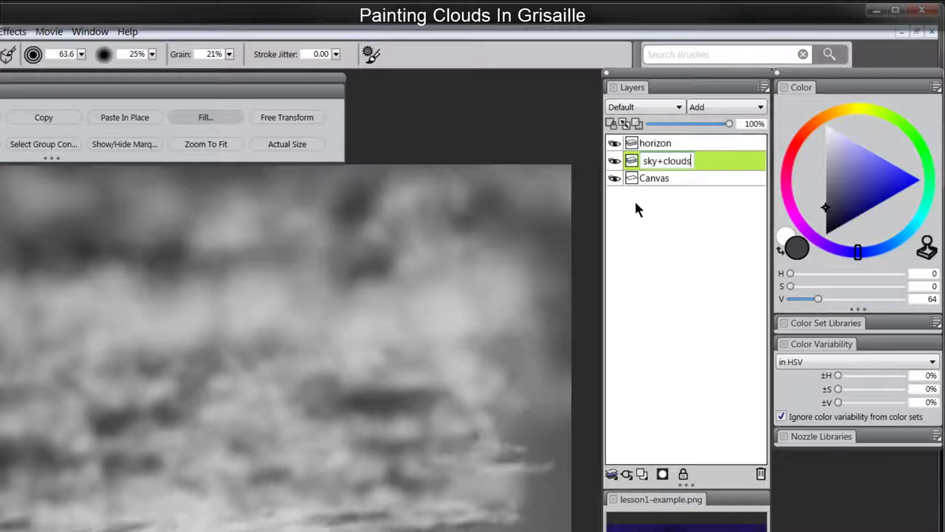
key("Return")
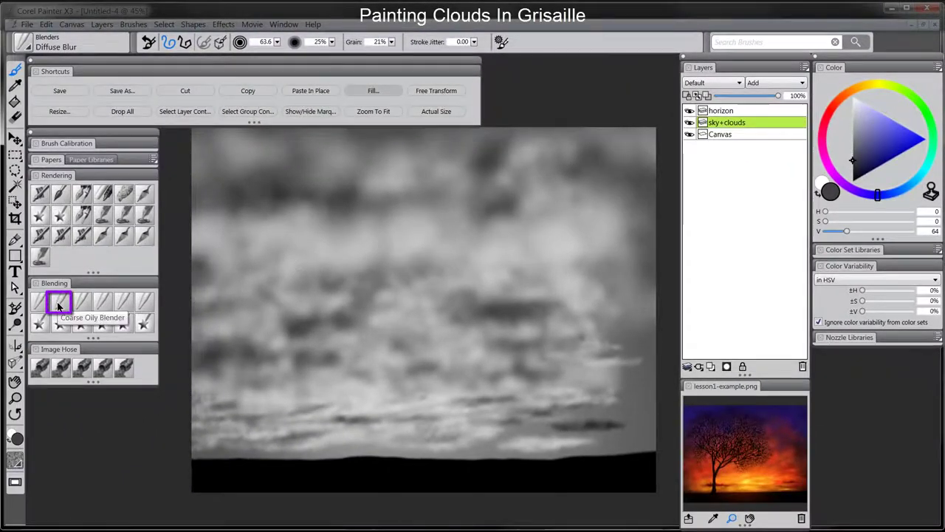
Step: Choose the Coarse Oily Blender and zoom in close on the clouds, panning across them
left_click(61, 305)
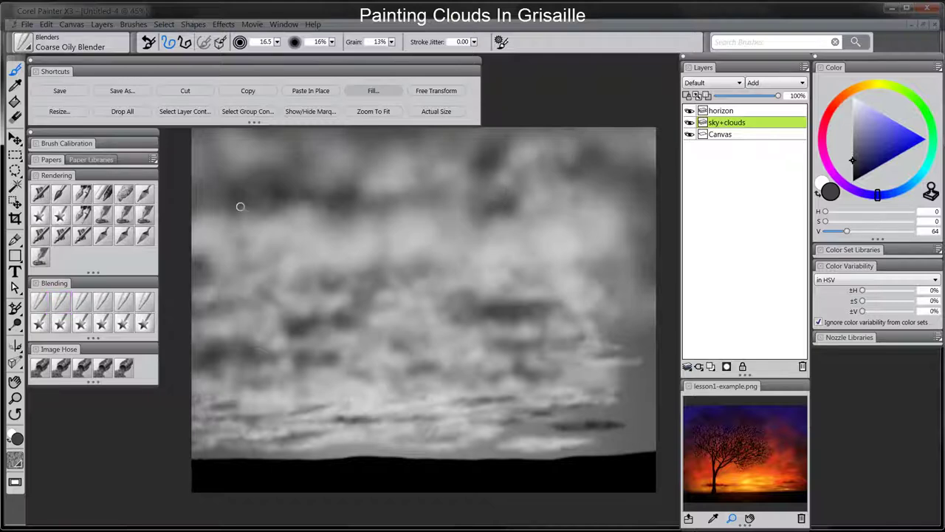
left_click(16, 399)
left_click(424, 217)
key("Tab")
left_click(443, 214)
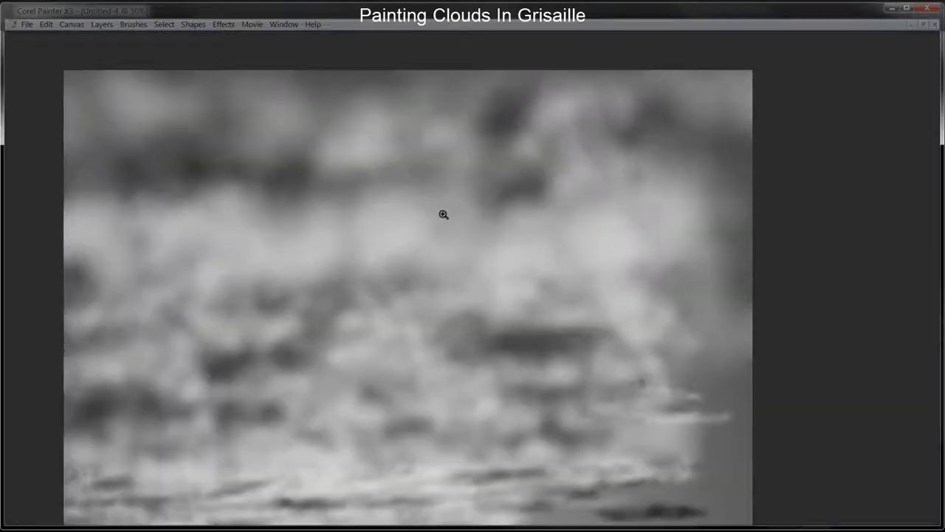
left_click_drag(479, 217, 513, 219)
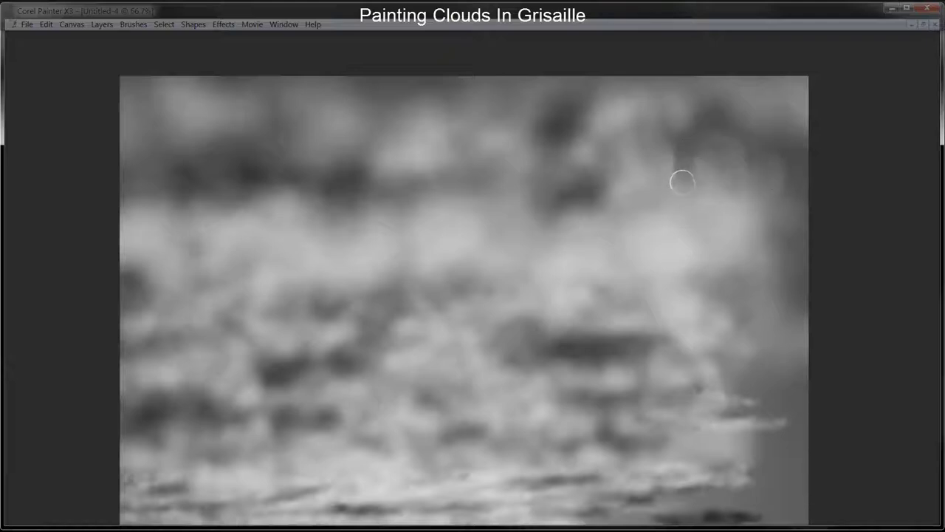
key("Tab")
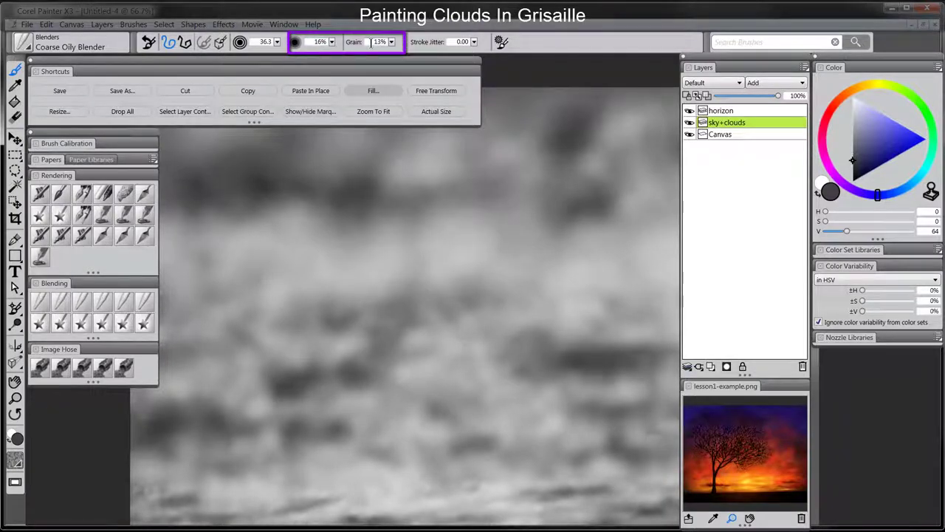
Step: Blend the upper, right-side and central clouds with Coarse Oily Blender strokes
left_click(67, 161)
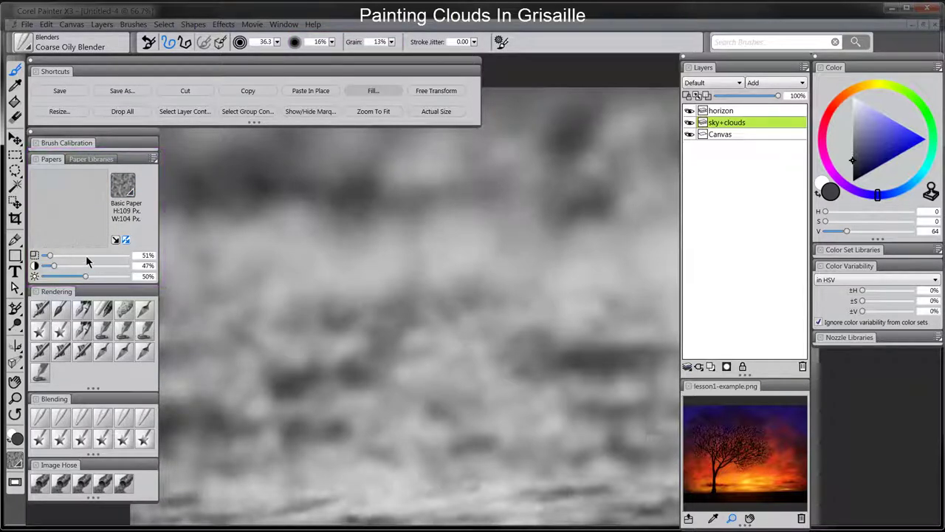
key("Tab")
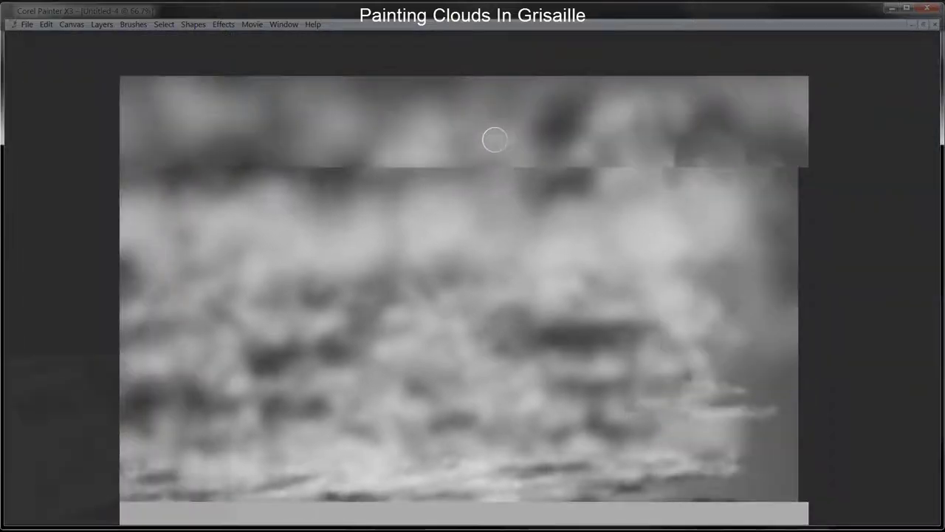
mouse_move(642, 121)
left_mouse_down()
mouse_move(603, 108)
mouse_move(596, 141)
mouse_move(579, 157)
mouse_move(614, 183)
mouse_move(607, 178)
mouse_move(580, 209)
mouse_move(533, 234)
mouse_move(521, 143)
mouse_move(476, 134)
mouse_move(466, 108)
mouse_move(428, 101)
mouse_move(372, 152)
mouse_move(373, 174)
mouse_move(483, 169)
mouse_move(463, 198)
mouse_move(426, 201)
mouse_move(405, 232)
mouse_move(359, 206)
mouse_move(350, 224)
mouse_move(347, 165)
mouse_move(365, 109)
mouse_move(314, 112)
mouse_move(315, 230)
mouse_move(320, 213)
mouse_move(293, 187)
mouse_move(251, 208)
mouse_move(249, 222)
mouse_move(229, 223)
mouse_move(224, 197)
mouse_move(177, 227)
mouse_move(155, 198)
mouse_move(181, 202)
left_mouse_up()
mouse_move(716, 279)
left_mouse_down()
mouse_move(764, 276)
mouse_move(719, 311)
mouse_move(705, 298)
left_mouse_up()
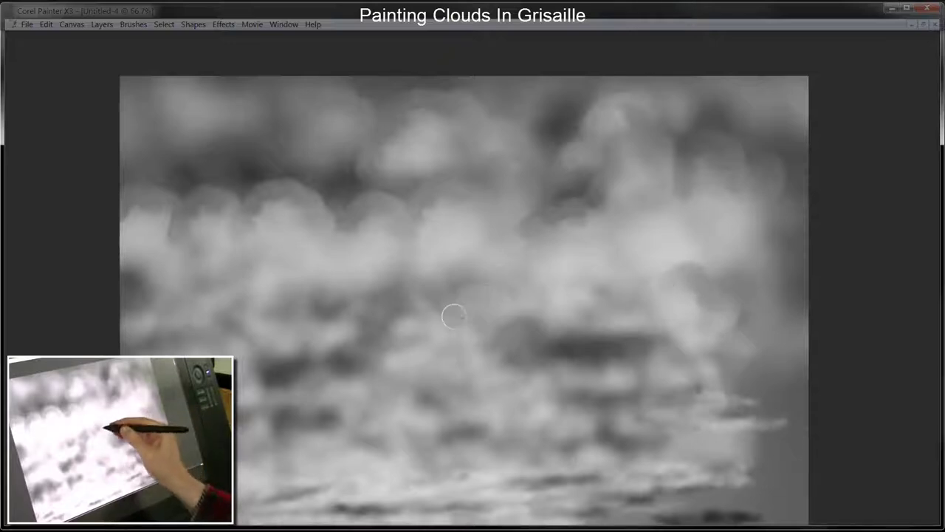
mouse_move(384, 341)
left_mouse_down()
mouse_move(351, 318)
mouse_move(334, 327)
mouse_move(260, 308)
mouse_move(243, 311)
mouse_move(260, 330)
mouse_move(222, 347)
mouse_move(163, 349)
mouse_move(168, 305)
mouse_move(134, 306)
mouse_move(108, 331)
mouse_move(260, 317)
left_mouse_up()
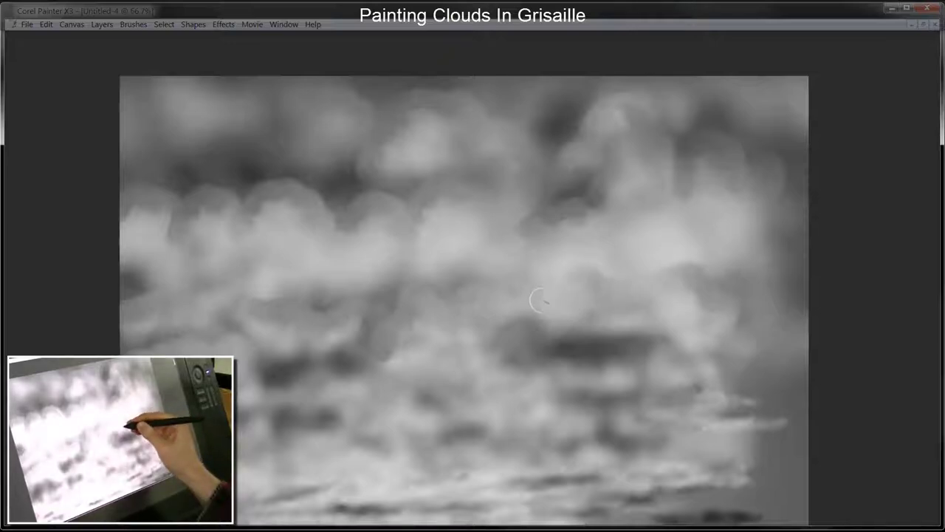
Step: Soften the dark cloud band, the right light streak and the middle-sky clouds above the horizon
mouse_move(643, 367)
left_mouse_down()
mouse_move(612, 376)
mouse_move(599, 357)
mouse_move(573, 372)
mouse_move(545, 360)
mouse_move(500, 372)
left_mouse_up()
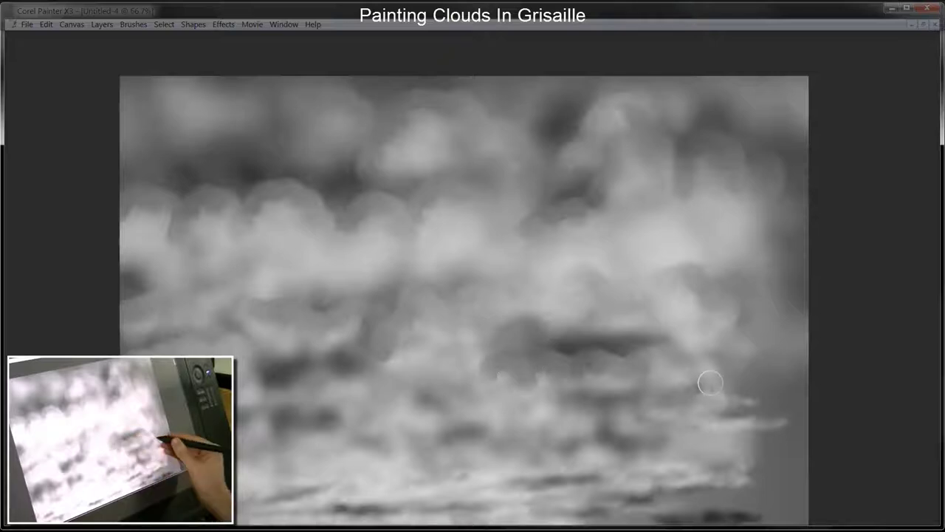
left_click_drag(648, 415, 648, 335)
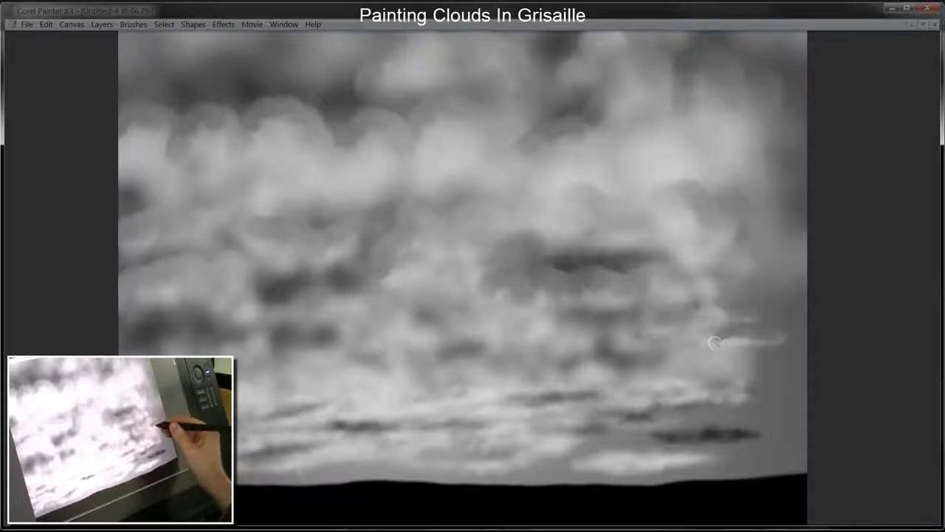
left_click_drag(729, 338, 733, 340)
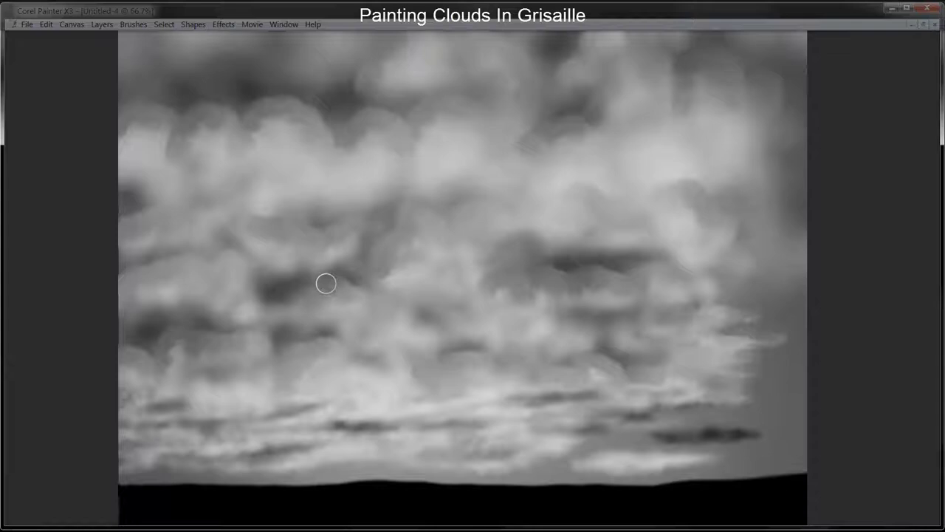
left_click_drag(301, 300, 347, 298)
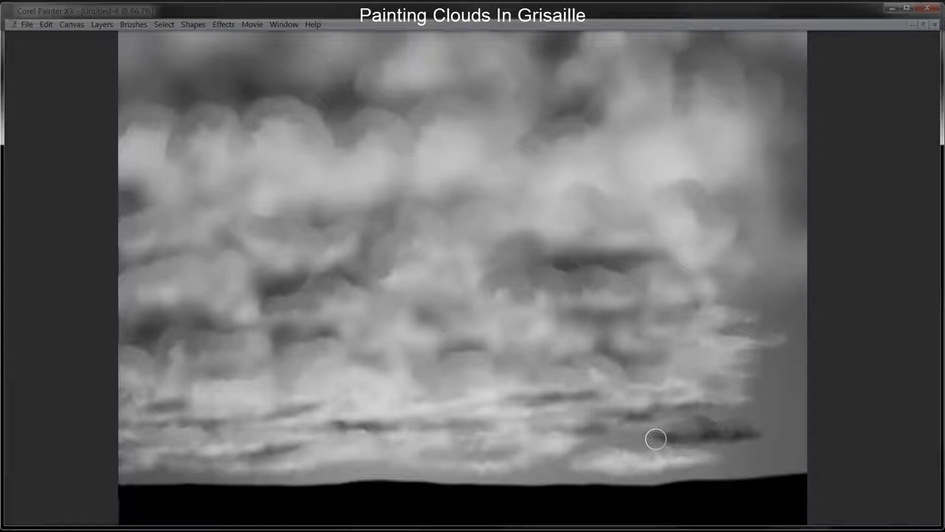
left_click_drag(574, 395, 571, 409)
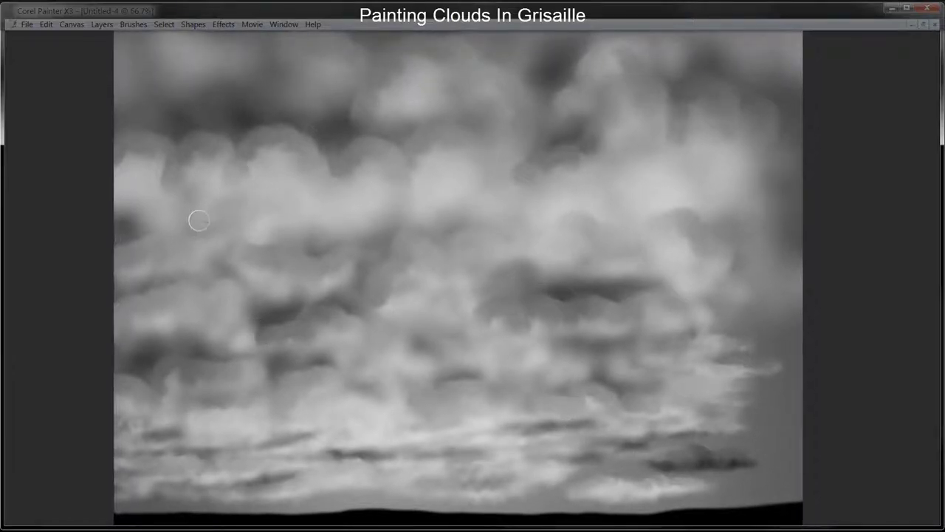
Step: Select the Diffuse Blur blender (size 69.3, 25% opacity) and reposition the canvas view
key("Tab")
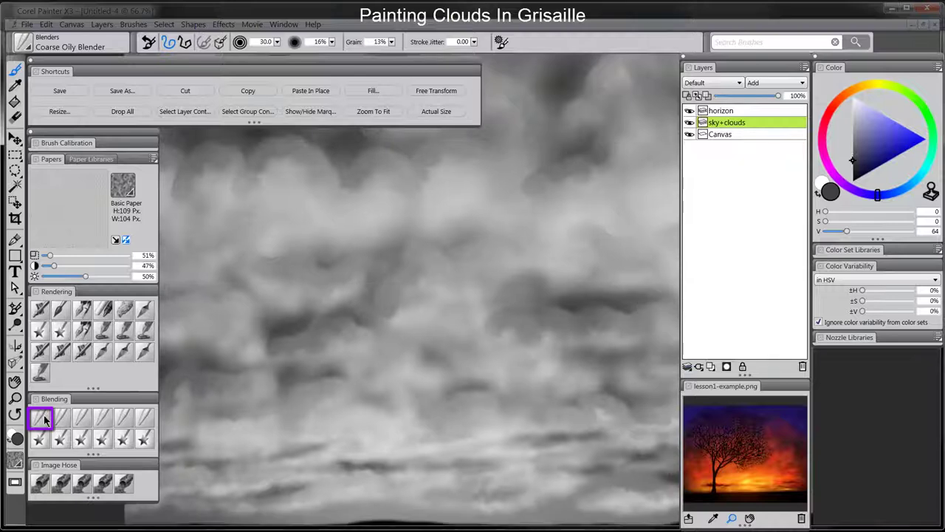
left_click(41, 421)
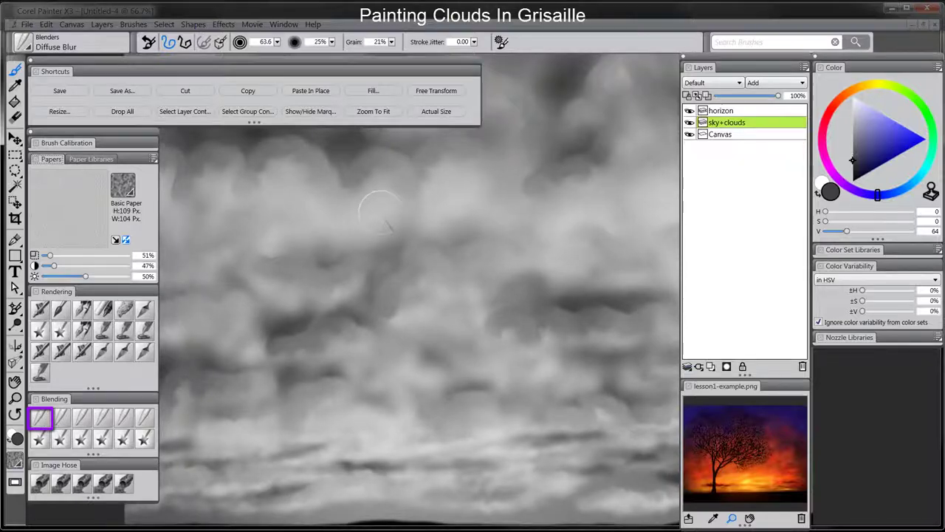
key("Tab")
left_click_drag(561, 166, 563, 184)
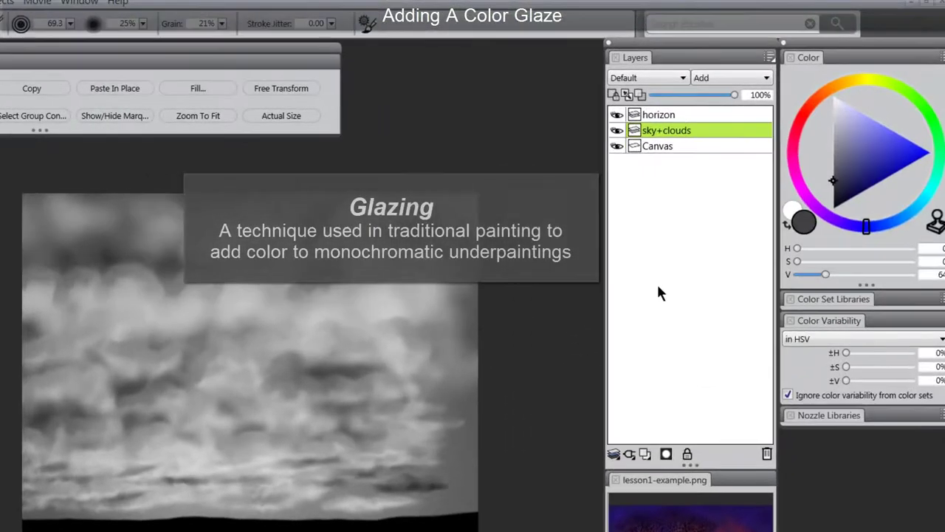
Step: Add a new layer named 'color-glaze' above sky+clouds with Multiply composite method
left_click(645, 454)
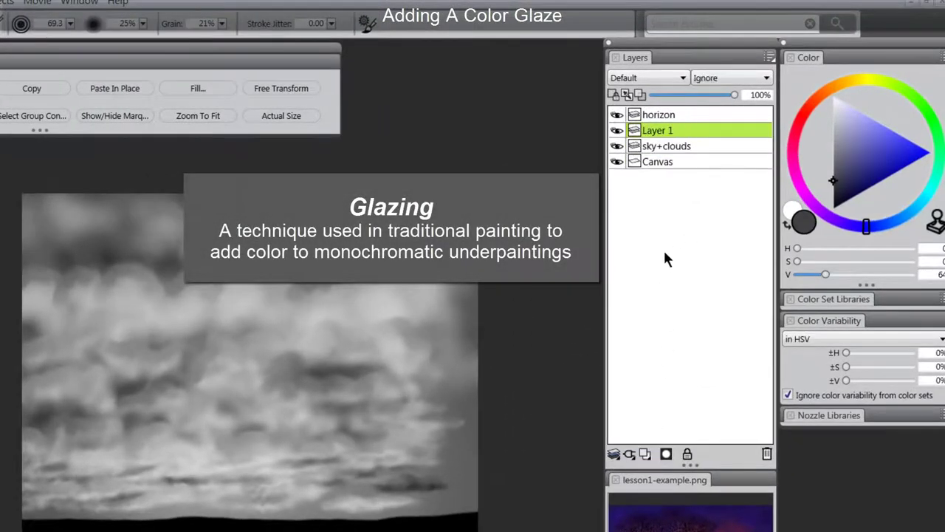
double_click(664, 135)
type("color-glaze")
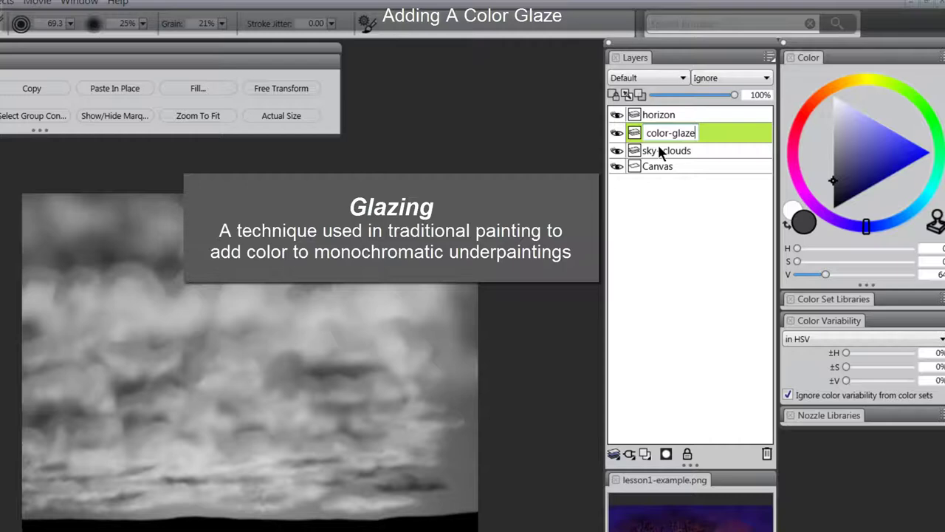
key("Return")
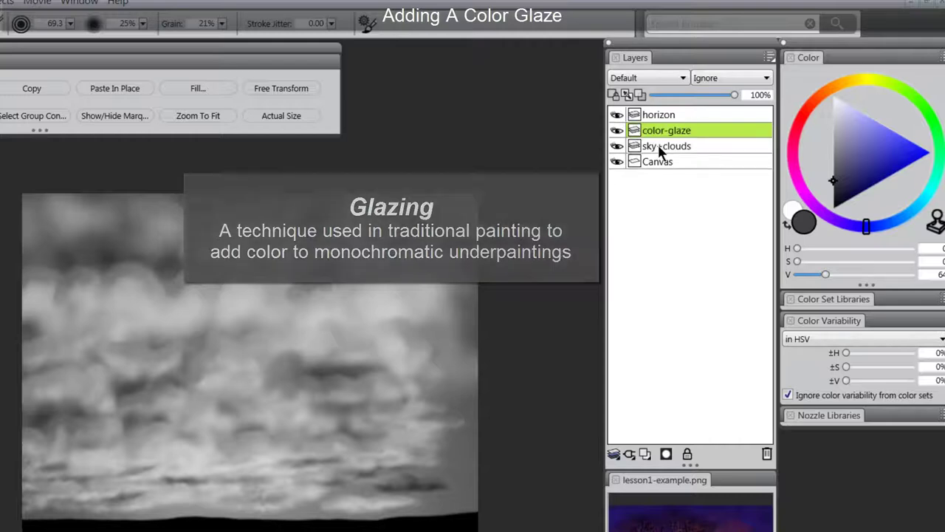
left_click(653, 76)
left_click(657, 199)
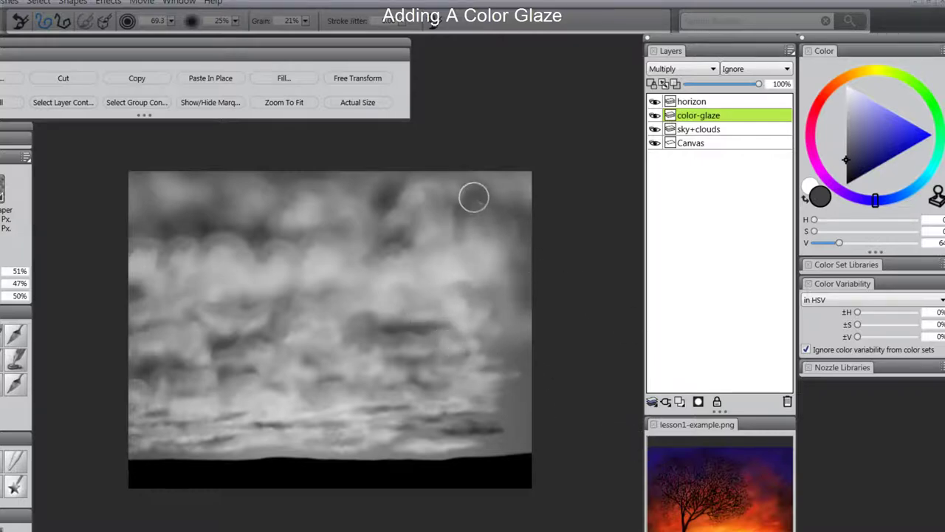
Step: Pick a fully saturated, brighter violet on the colour wheel
left_click(861, 197)
left_click_drag(861, 202, 866, 204)
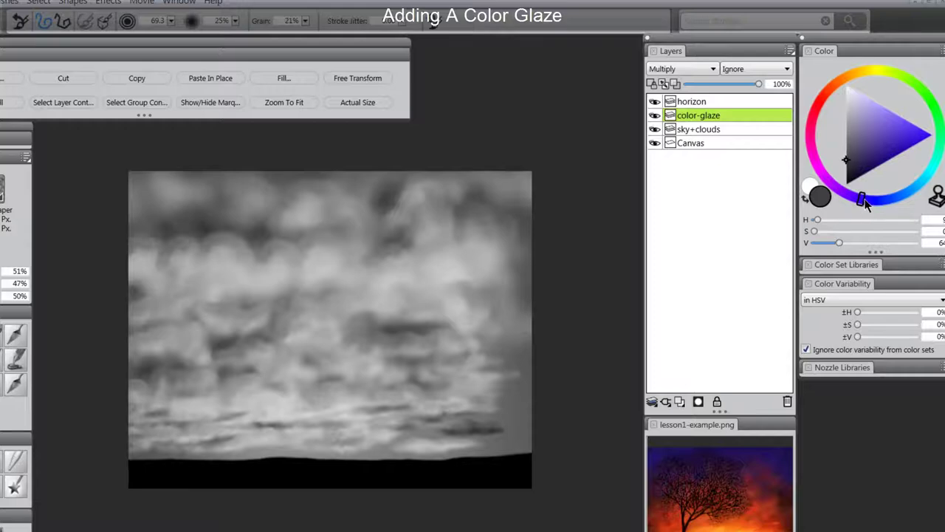
mouse_move(907, 140)
left_mouse_down()
mouse_move(912, 125)
mouse_move(899, 112)
left_mouse_up()
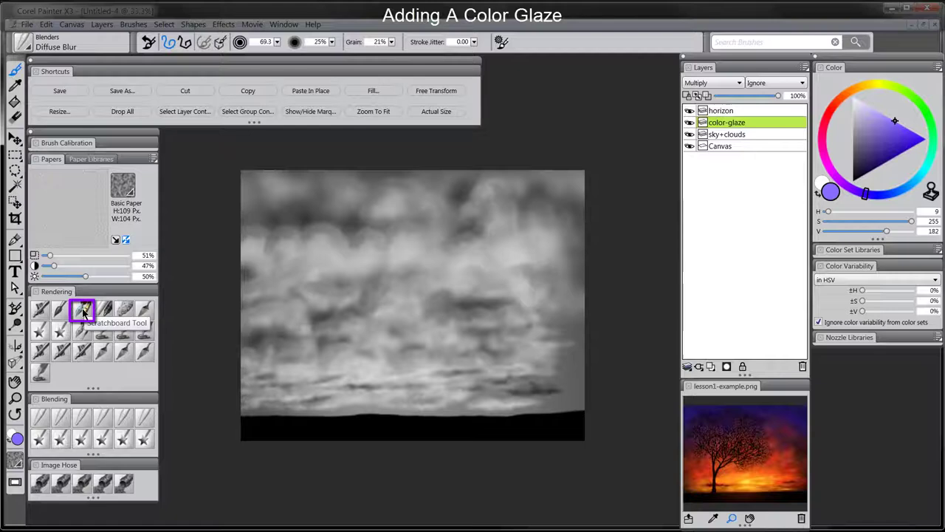
Step: Test violet strokes with the Scratchboard Tool, including a darker violet, and undo them
left_click(82, 312)
mouse_move(377, 262)
left_mouse_down()
mouse_move(421, 241)
mouse_move(439, 274)
mouse_move(480, 277)
left_mouse_up()
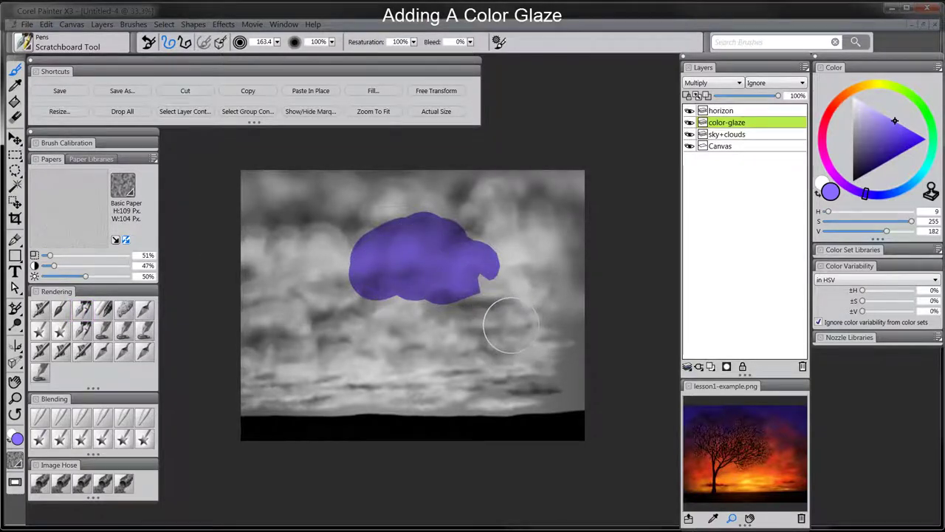
key("ctrl+z")
left_click(902, 131)
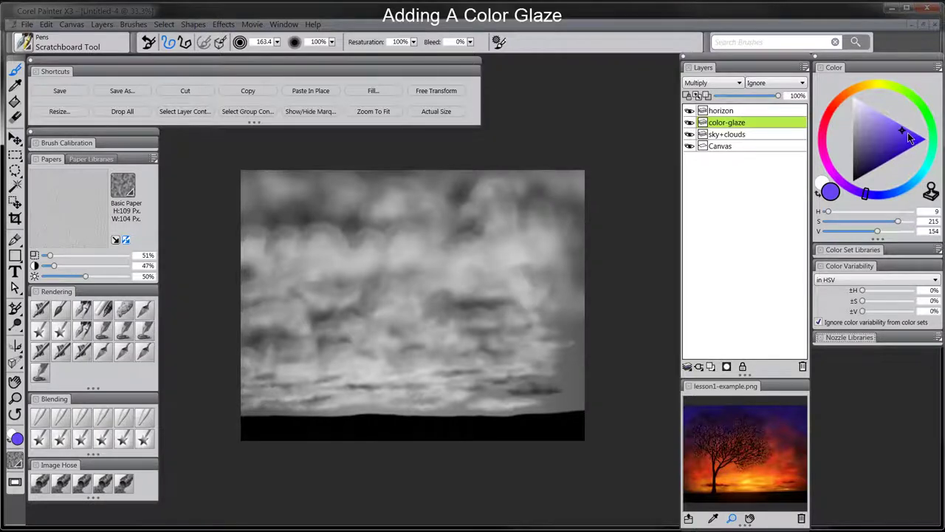
mouse_move(317, 270)
left_mouse_down()
mouse_move(465, 238)
mouse_move(538, 274)
mouse_move(544, 310)
left_mouse_up()
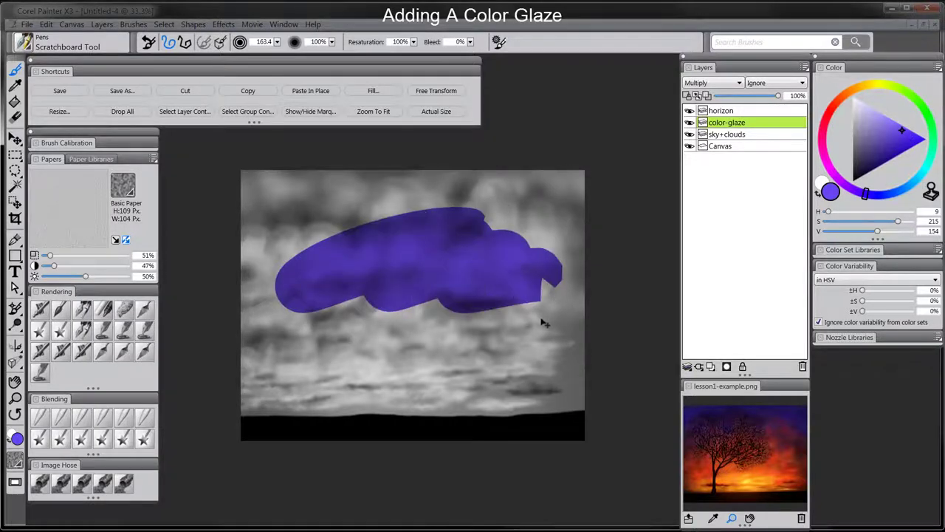
key("ctrl+z")
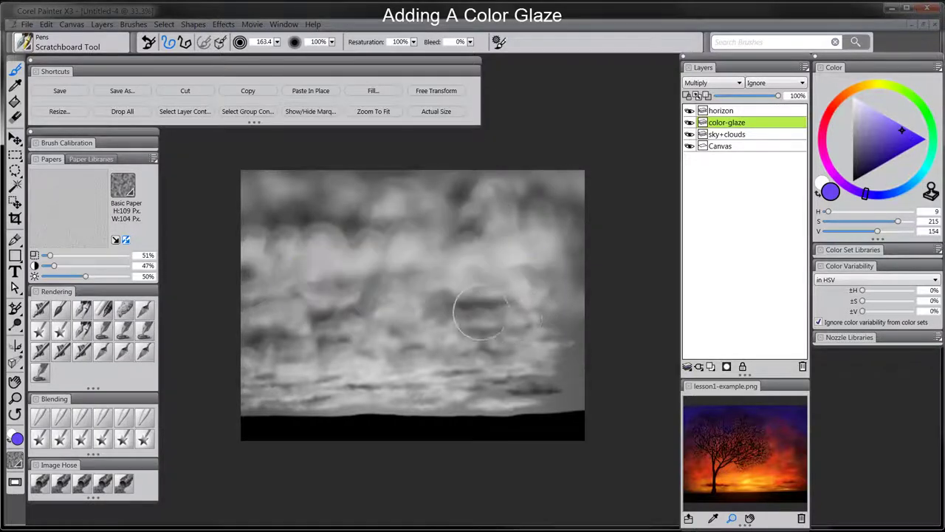
Step: Fill the color-glaze layer with the current violet colour
left_click(373, 91)
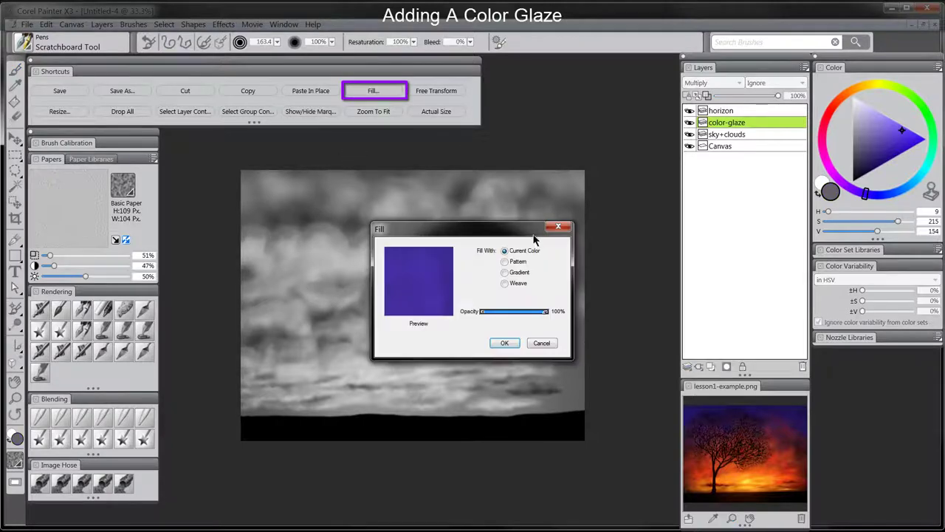
left_click(504, 344)
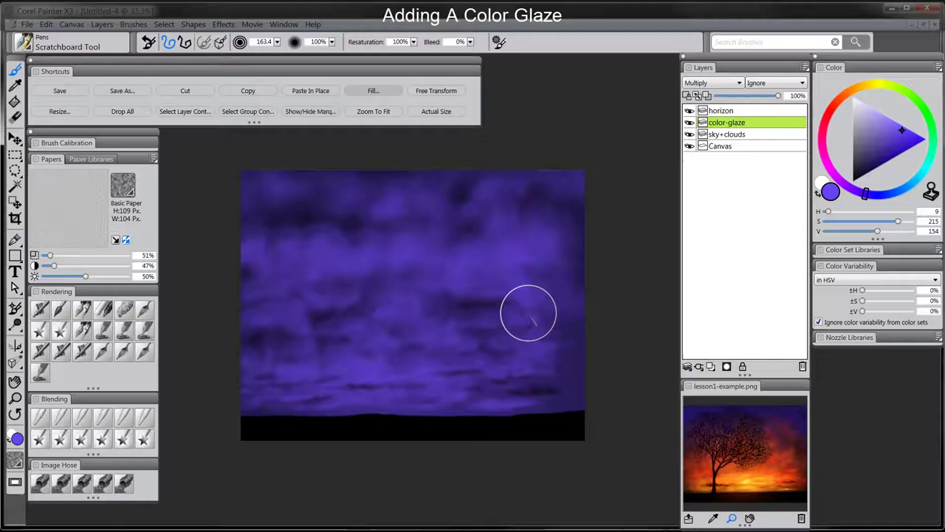
left_click(40, 311)
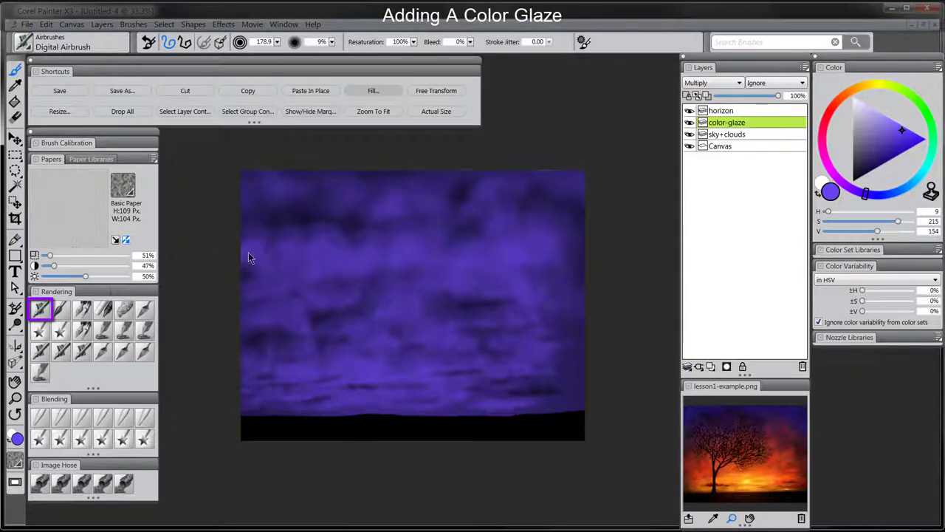
Step: Enlarge the Digital Airbrush and glaze orange just above the horizon
left_click(845, 101)
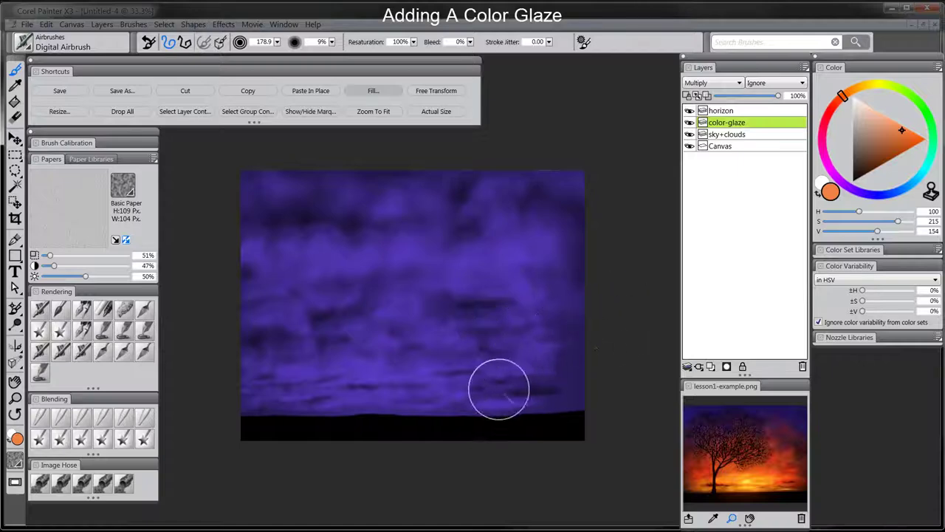
left_click_drag(497, 389, 498, 427)
mouse_move(596, 411)
left_mouse_down()
mouse_move(472, 422)
mouse_move(192, 416)
mouse_move(436, 437)
mouse_move(612, 409)
mouse_move(240, 384)
mouse_move(625, 363)
mouse_move(567, 354)
mouse_move(439, 343)
mouse_move(218, 349)
mouse_move(280, 325)
mouse_move(412, 311)
mouse_move(485, 315)
mouse_move(591, 342)
mouse_move(479, 288)
mouse_move(299, 275)
mouse_move(259, 310)
mouse_move(414, 257)
mouse_move(578, 330)
mouse_move(505, 284)
mouse_move(414, 262)
mouse_move(317, 275)
mouse_move(233, 325)
mouse_move(291, 280)
mouse_move(408, 256)
mouse_move(559, 304)
mouse_move(589, 333)
mouse_move(525, 303)
mouse_move(426, 283)
mouse_move(325, 310)
mouse_move(269, 356)
mouse_move(481, 372)
mouse_move(540, 400)
mouse_move(470, 352)
mouse_move(354, 350)
mouse_move(310, 415)
mouse_move(416, 424)
mouse_move(589, 412)
mouse_move(252, 410)
mouse_move(540, 419)
mouse_move(573, 403)
mouse_move(412, 357)
mouse_move(361, 405)
mouse_move(399, 403)
mouse_move(397, 203)
left_mouse_up()
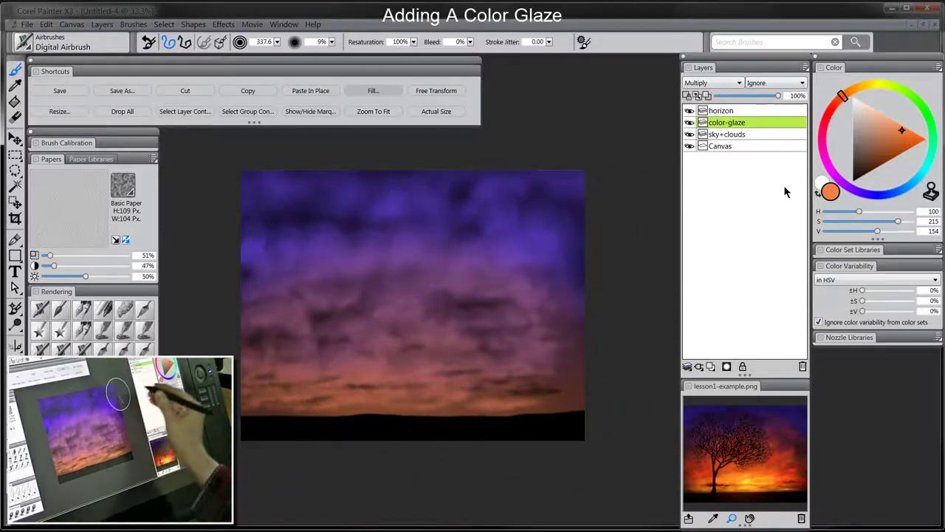
Step: Glaze a darker red-orange across the upper-middle and middle clouds with a smaller brush
left_click_drag(837, 111, 835, 102)
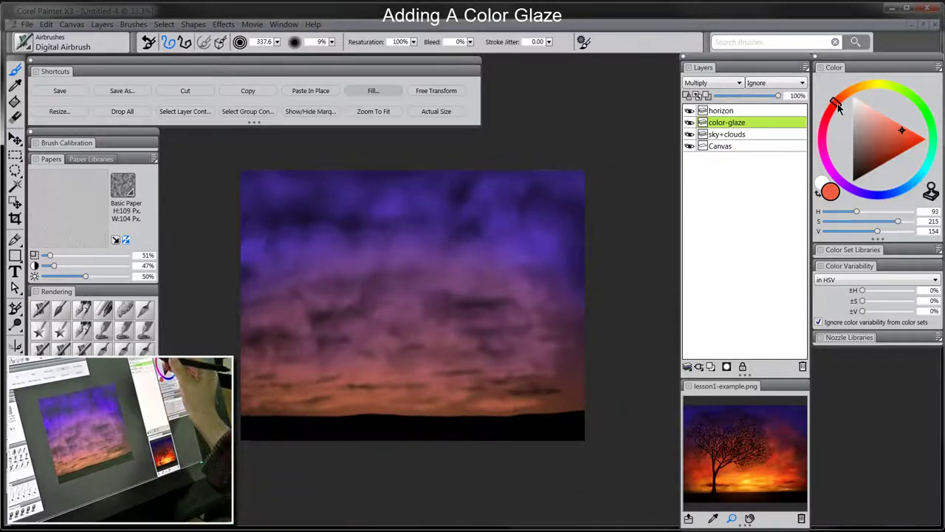
left_click(913, 147)
left_click(913, 142)
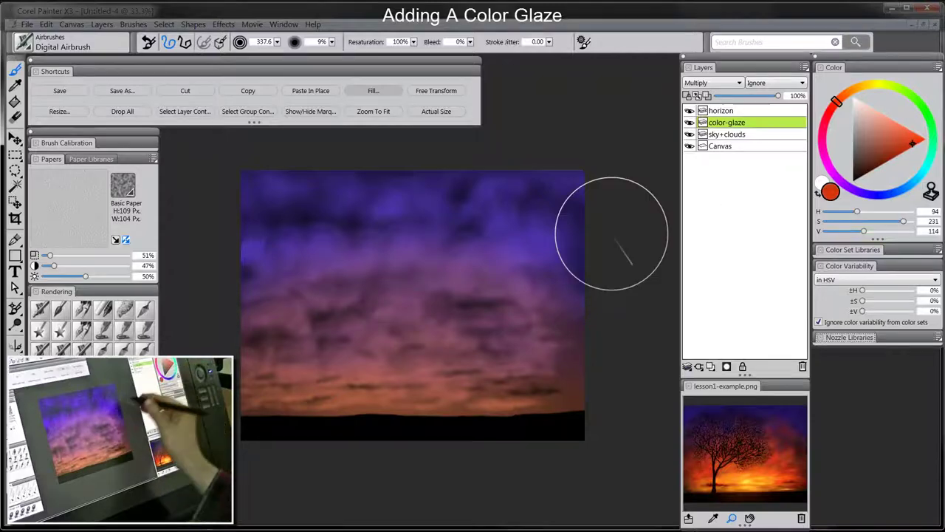
mouse_move(612, 238)
left_mouse_down()
mouse_move(462, 277)
mouse_move(397, 255)
mouse_move(299, 271)
mouse_move(538, 284)
mouse_move(500, 254)
mouse_move(574, 253)
mouse_move(522, 294)
mouse_move(593, 313)
mouse_move(476, 294)
mouse_move(387, 305)
mouse_move(225, 289)
mouse_move(263, 262)
mouse_move(242, 286)
mouse_move(249, 248)
mouse_move(292, 263)
mouse_move(336, 236)
mouse_move(400, 256)
mouse_move(275, 324)
mouse_move(351, 302)
mouse_move(348, 334)
mouse_move(461, 305)
mouse_move(515, 312)
mouse_move(549, 338)
mouse_move(551, 269)
mouse_move(579, 243)
mouse_move(471, 241)
mouse_move(536, 233)
mouse_move(576, 319)
mouse_move(490, 309)
mouse_move(531, 322)
mouse_move(361, 267)
mouse_move(236, 263)
mouse_move(391, 235)
mouse_move(516, 257)
mouse_move(512, 298)
mouse_move(480, 302)
mouse_move(502, 318)
mouse_move(597, 326)
mouse_move(577, 316)
mouse_move(479, 300)
left_mouse_up()
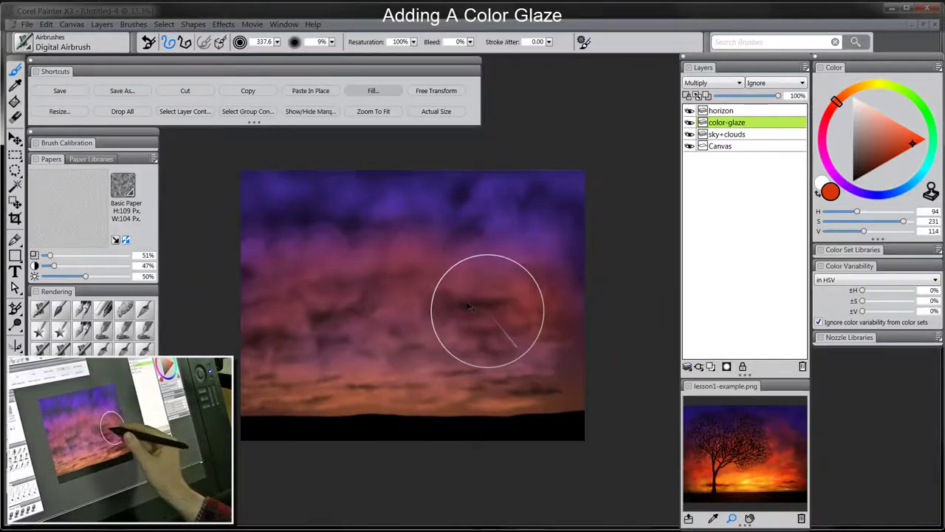
key("bracketleft")
key("bracketleft")
key("bracketleft")
mouse_move(328, 326)
left_mouse_down()
mouse_move(408, 316)
mouse_move(336, 296)
mouse_move(259, 323)
mouse_move(364, 299)
mouse_move(416, 312)
mouse_move(472, 284)
mouse_move(456, 289)
mouse_move(569, 291)
mouse_move(527, 317)
mouse_move(388, 321)
mouse_move(496, 327)
mouse_move(483, 342)
mouse_move(453, 320)
left_mouse_up()
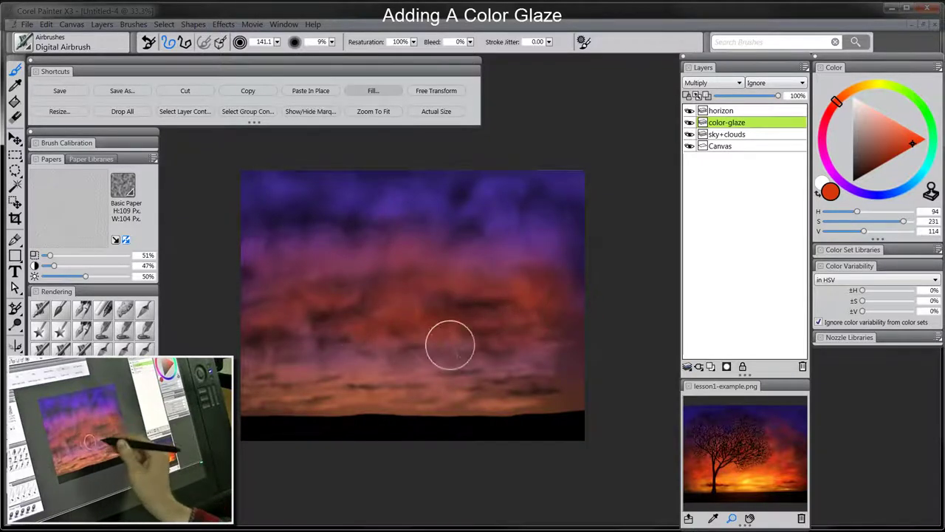
left_click_drag(375, 348, 331, 354)
mouse_move(375, 330)
left_mouse_down()
mouse_move(451, 355)
mouse_move(576, 357)
mouse_move(380, 367)
mouse_move(585, 349)
mouse_move(343, 259)
mouse_move(233, 289)
mouse_move(382, 279)
mouse_move(575, 288)
mouse_move(437, 349)
mouse_move(541, 349)
mouse_move(514, 379)
mouse_move(376, 384)
mouse_move(460, 384)
mouse_move(474, 295)
mouse_move(440, 222)
mouse_move(398, 233)
mouse_move(396, 207)
mouse_move(351, 188)
mouse_move(408, 207)
mouse_move(391, 240)
mouse_move(361, 251)
mouse_move(295, 247)
mouse_move(331, 274)
mouse_move(385, 279)
mouse_move(387, 310)
mouse_move(401, 331)
mouse_move(392, 342)
mouse_move(458, 373)
left_mouse_up()
Step: Shift the hue toward orange and warm the lower sky with orange glaze strokes
left_click(850, 102)
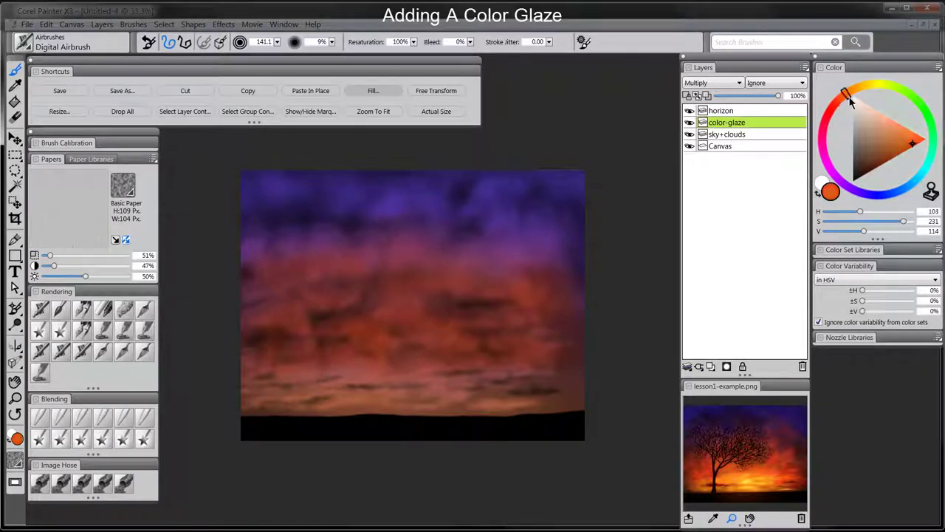
mouse_move(534, 334)
left_mouse_down()
mouse_move(448, 373)
mouse_move(381, 380)
mouse_move(460, 381)
left_mouse_up()
left_click_drag(342, 367, 258, 393)
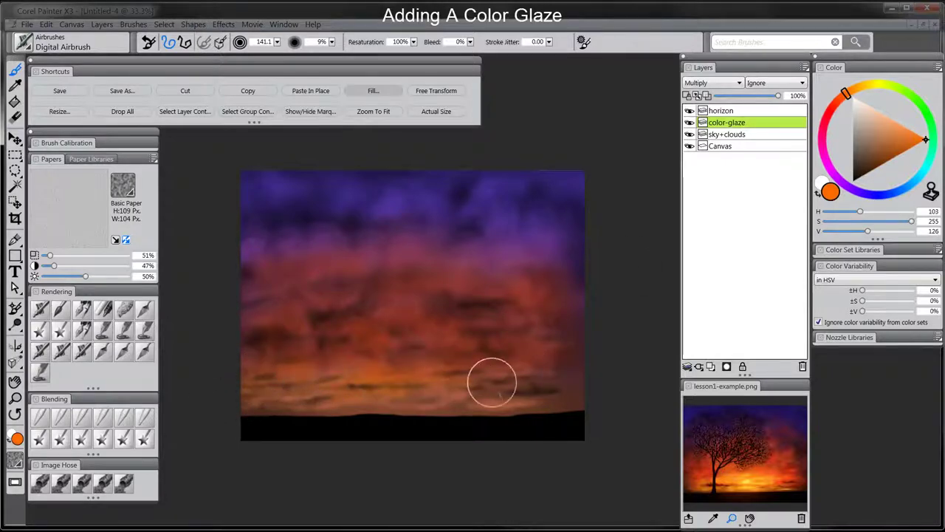
mouse_move(477, 375)
left_mouse_down()
mouse_move(258, 409)
mouse_move(564, 405)
mouse_move(425, 389)
left_mouse_up()
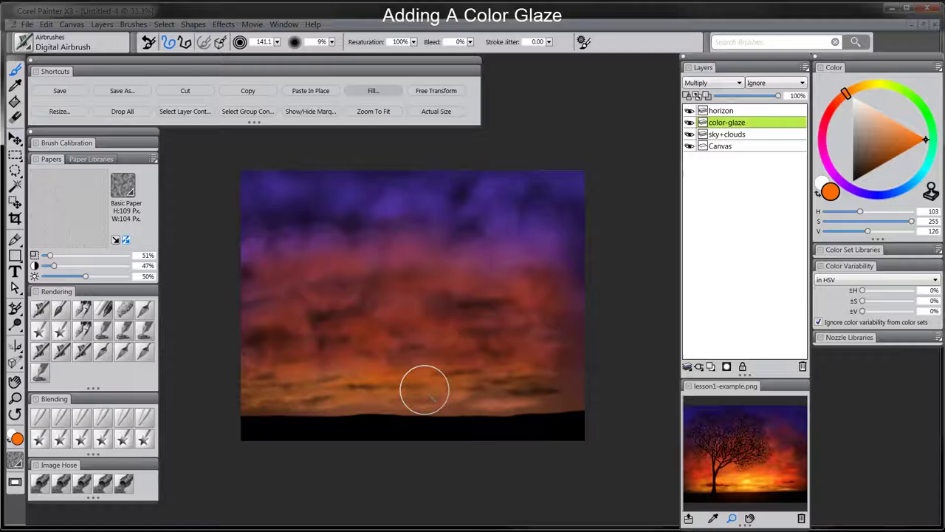
mouse_move(297, 358)
left_mouse_down()
mouse_move(454, 353)
mouse_move(413, 348)
left_mouse_up()
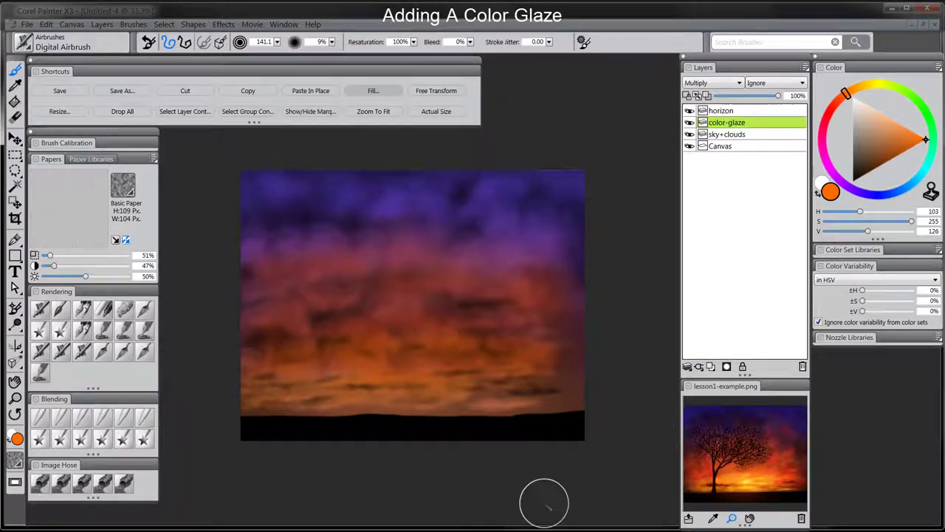
Step: Shift the colour toward red and glaze it over the upper sky and middle clouds
left_click_drag(844, 93, 838, 99)
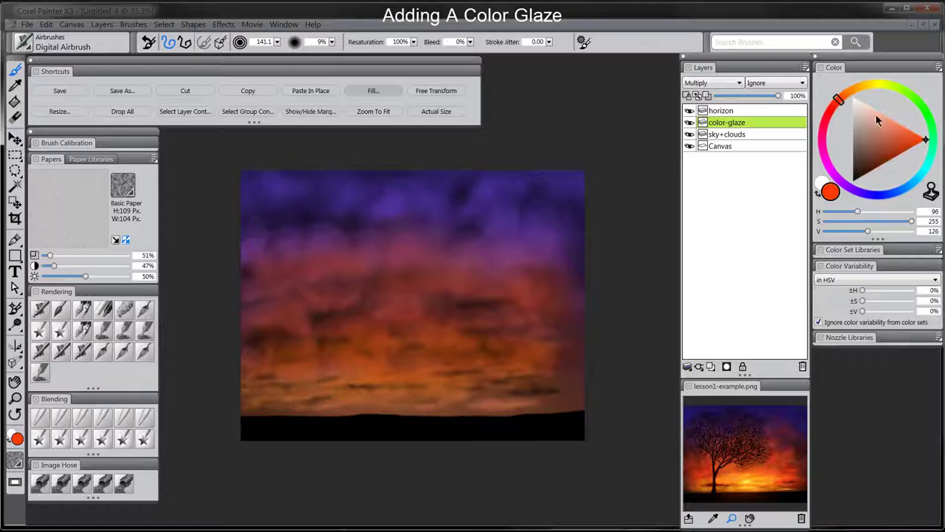
mouse_move(484, 250)
left_mouse_down()
mouse_move(274, 271)
mouse_move(309, 237)
left_mouse_up()
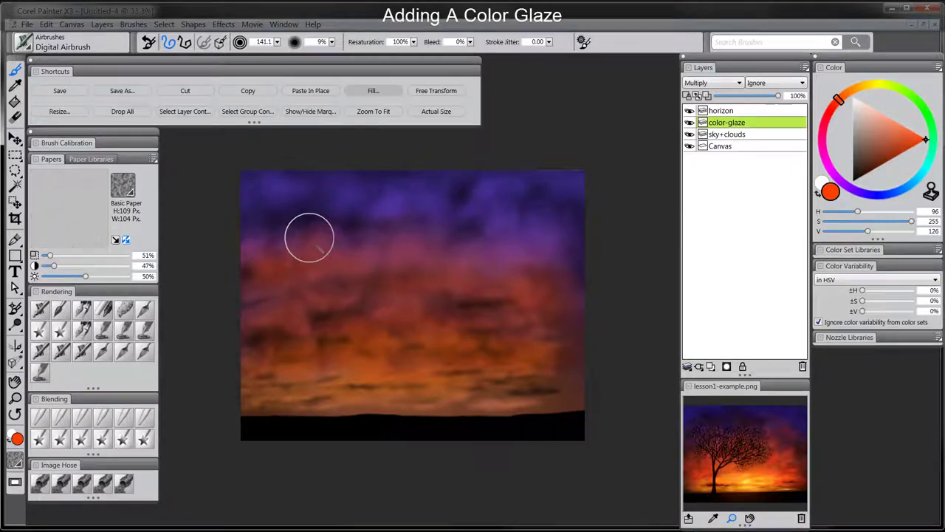
mouse_move(345, 297)
left_mouse_down()
mouse_move(410, 241)
mouse_move(492, 259)
mouse_move(506, 289)
mouse_move(554, 309)
mouse_move(525, 247)
mouse_move(570, 268)
mouse_move(520, 317)
mouse_move(368, 300)
mouse_move(268, 321)
mouse_move(456, 303)
mouse_move(626, 307)
left_mouse_up()
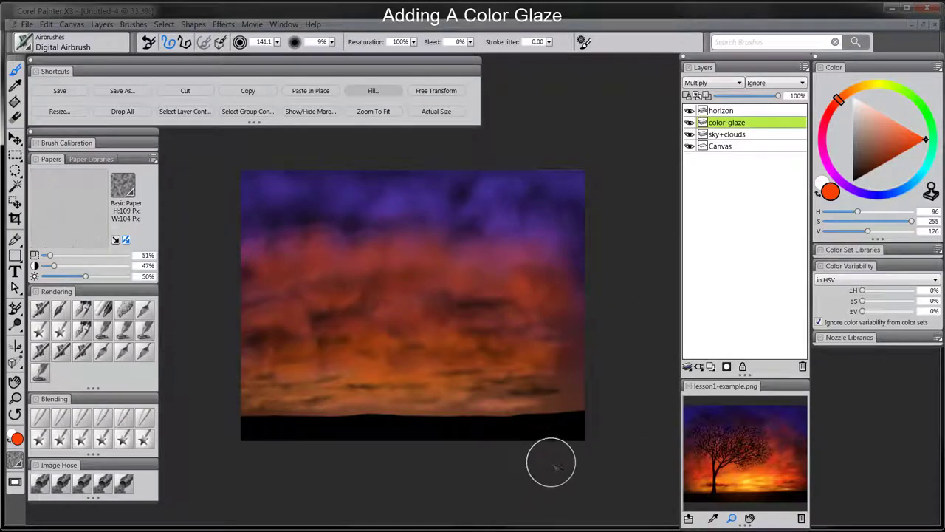
left_click(15, 398)
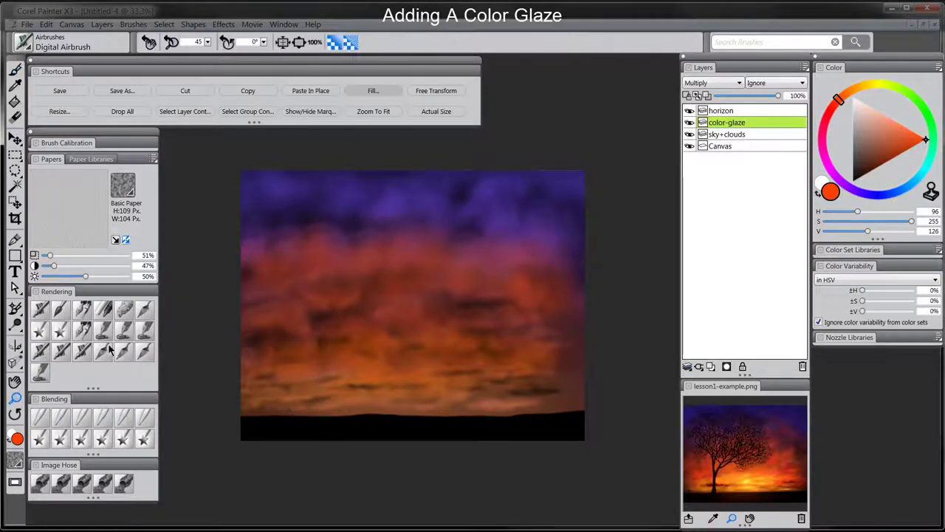
Step: Merge color-glaze into sky+clouds and rename the merged layer 'sky'
left_click(325, 261)
key("Tab")
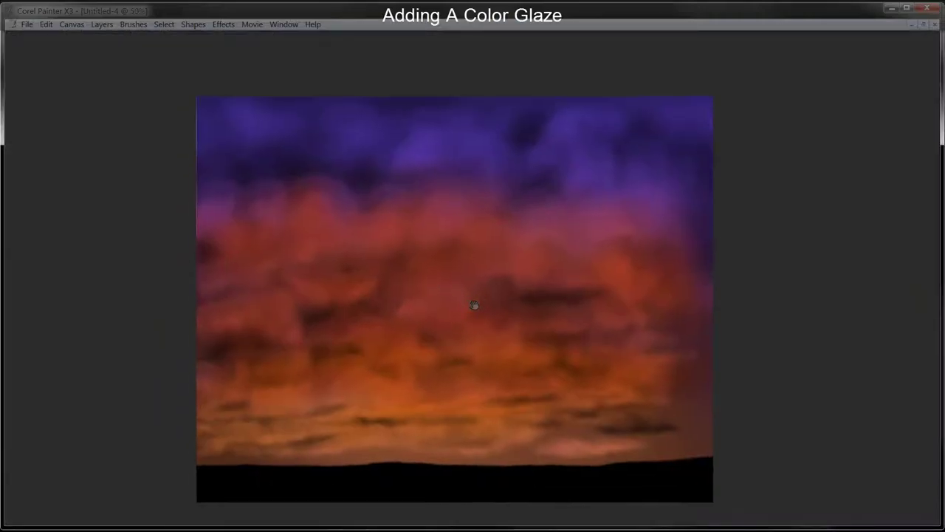
key("Tab")
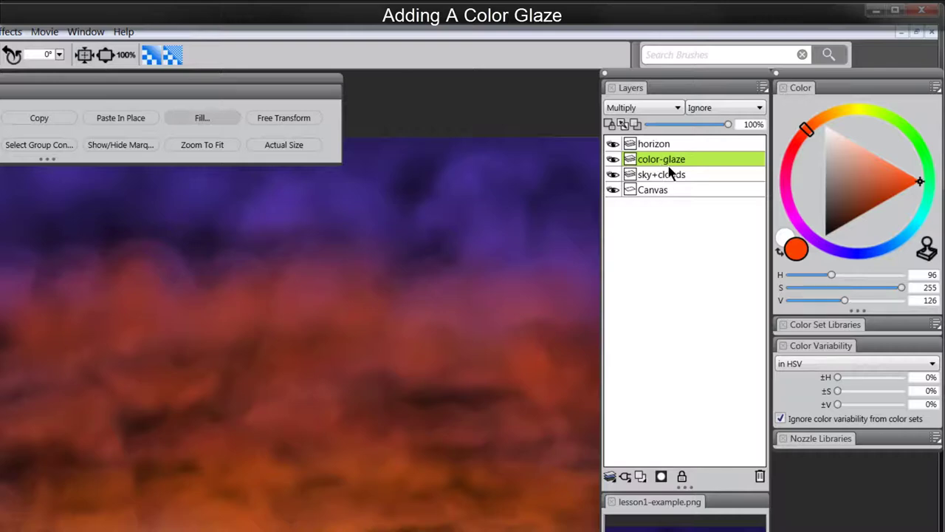
left_click(668, 175, "shift")
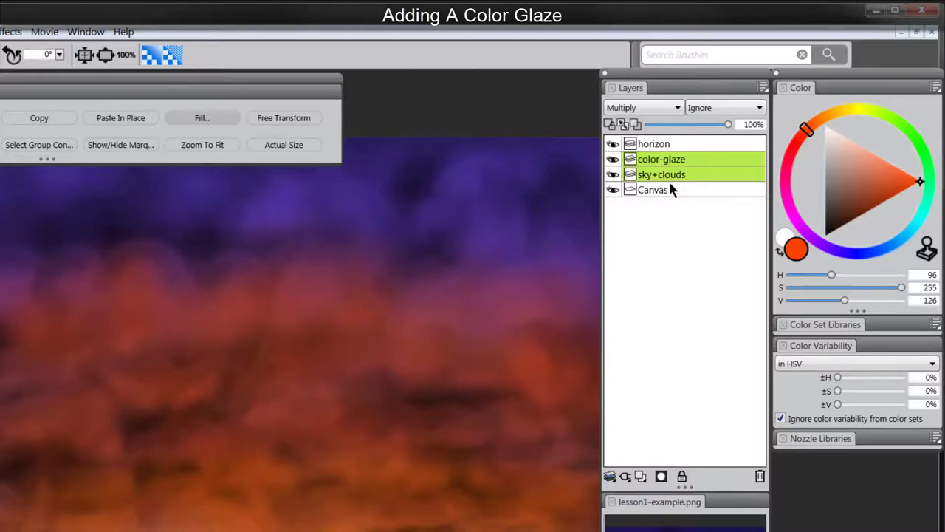
key("ctrl+e")
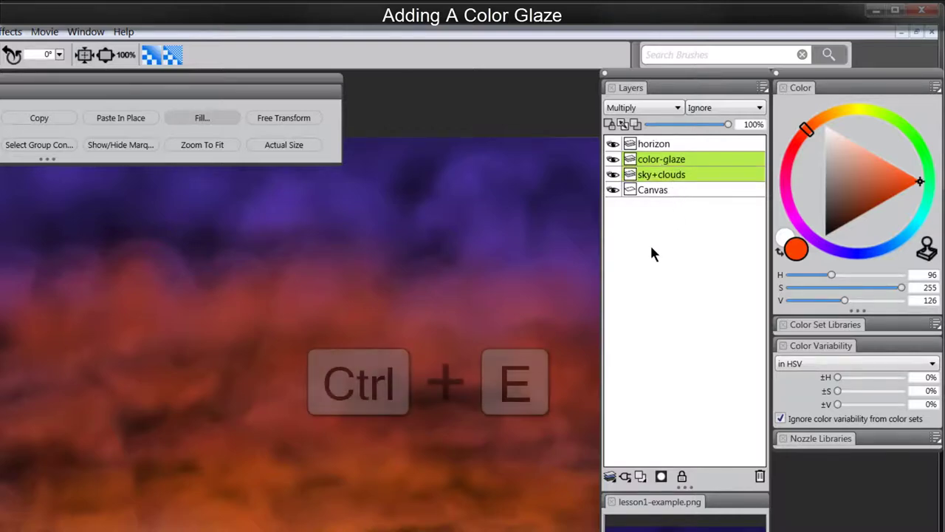
double_click(663, 162)
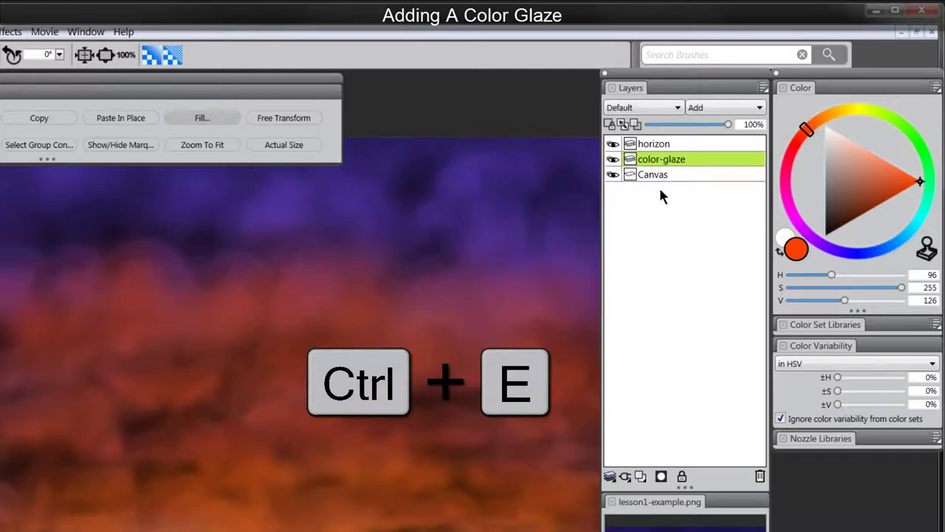
type("sky")
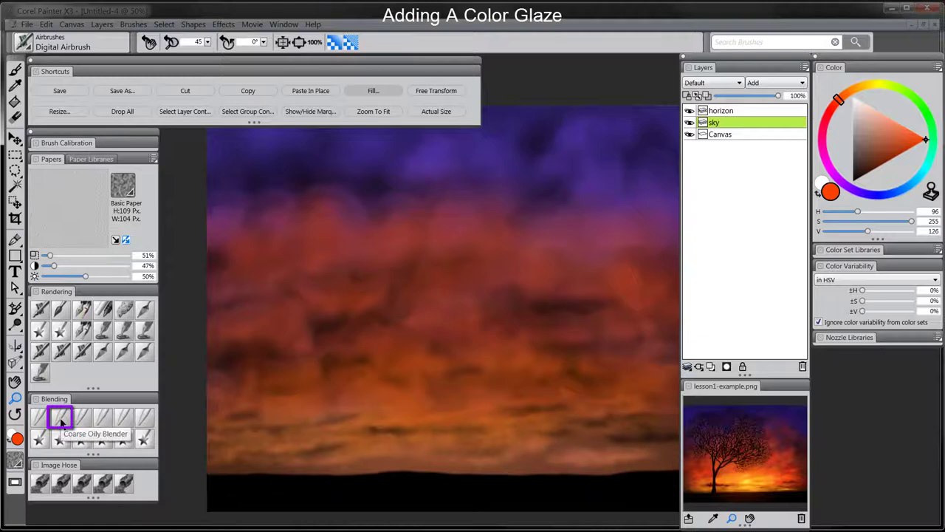
Step: Switch to the Coarse Oily Blender and blend the clouds just above the horizon
left_click(59, 420)
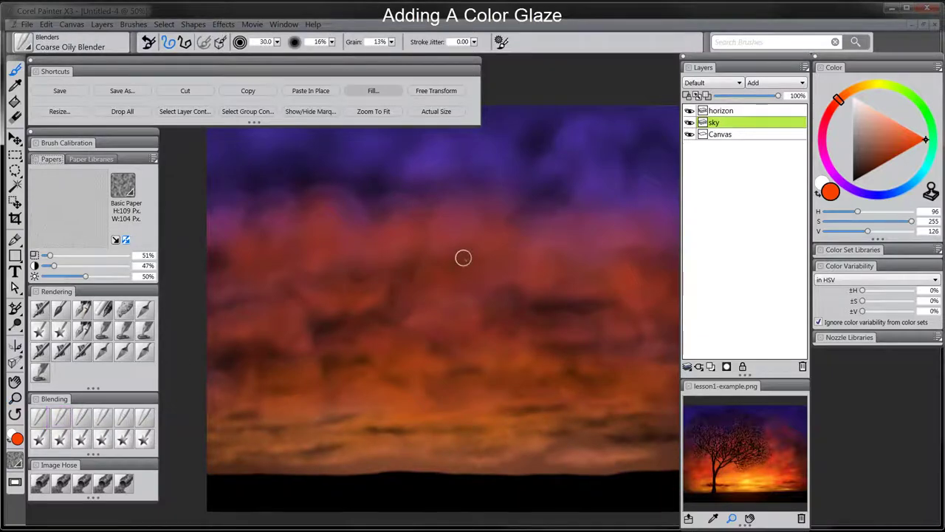
key("Tab")
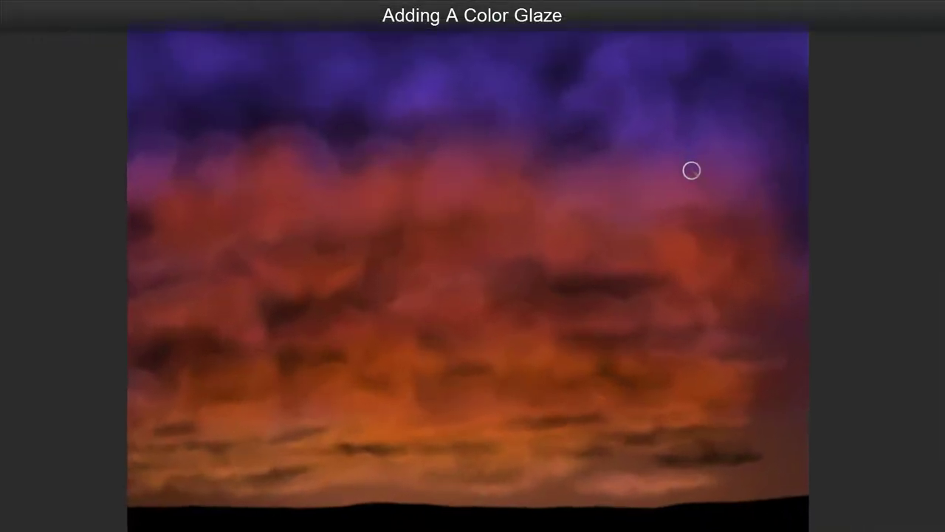
key("Tab")
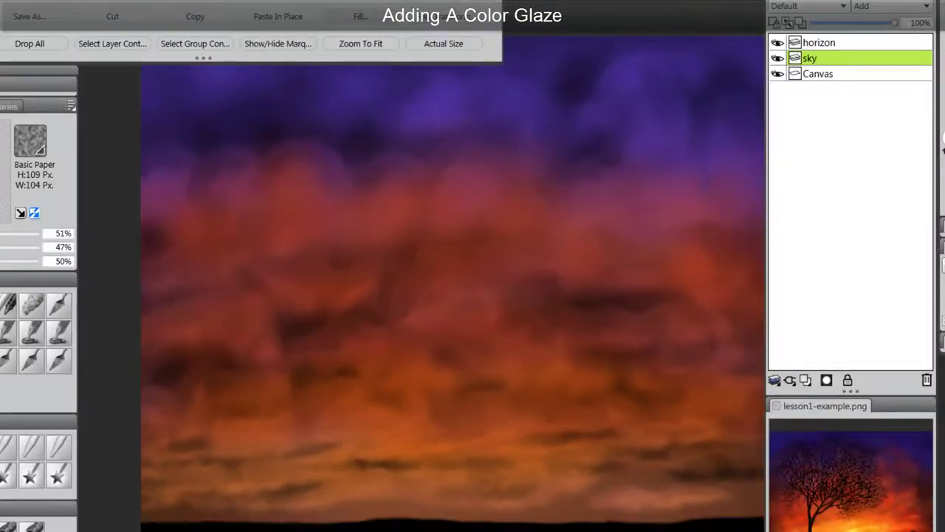
key("Tab")
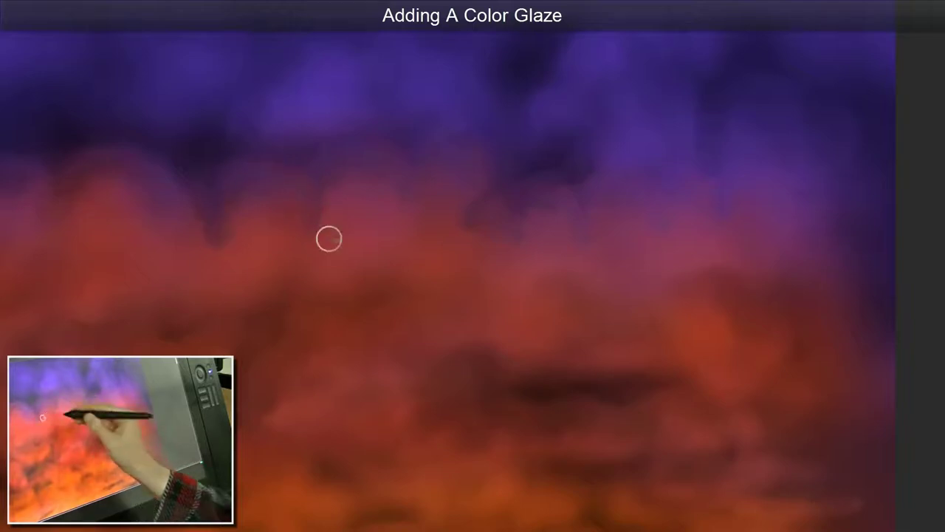
left_click_drag(461, 244, 682, 263)
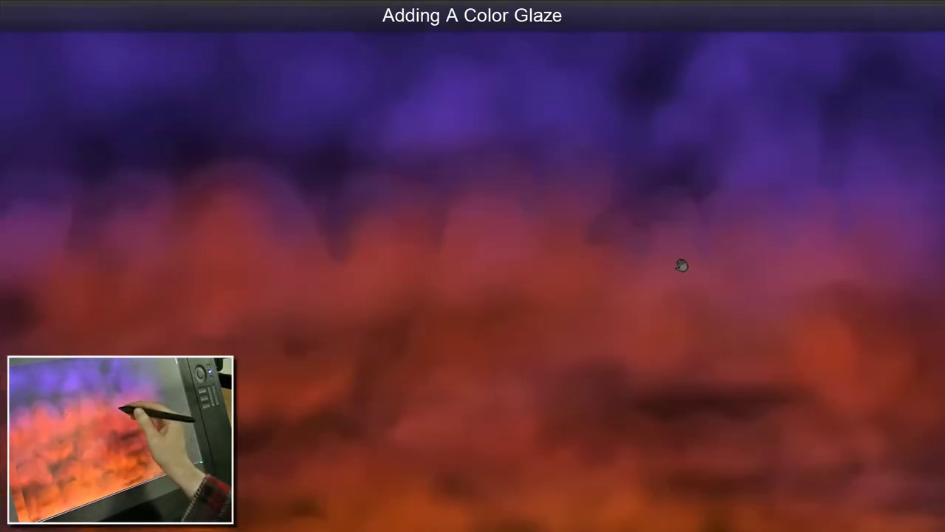
left_click_drag(410, 247, 521, 255)
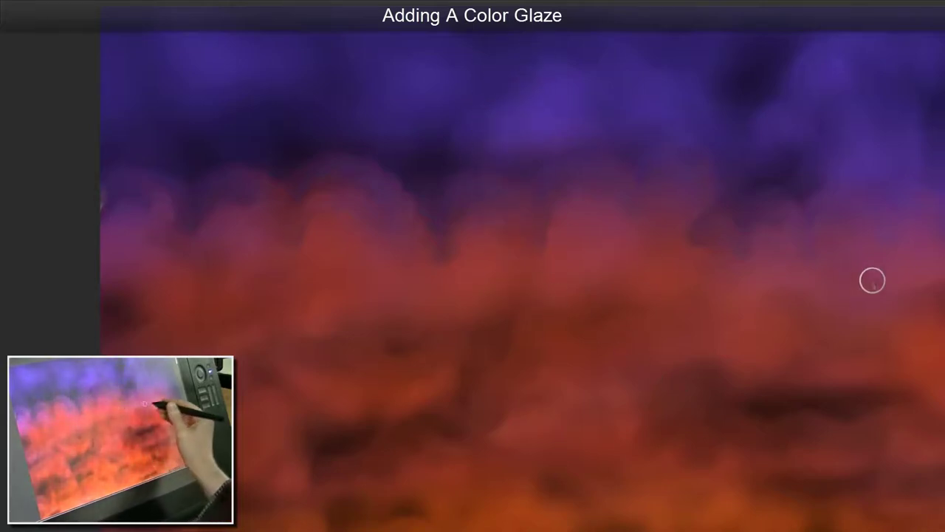
left_click_drag(461, 331, 410, 222)
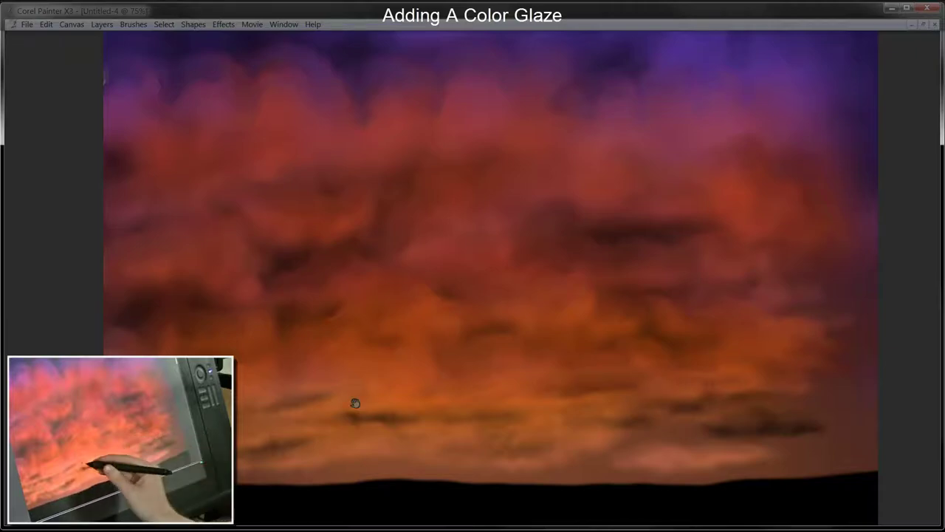
left_click_drag(355, 403, 399, 312)
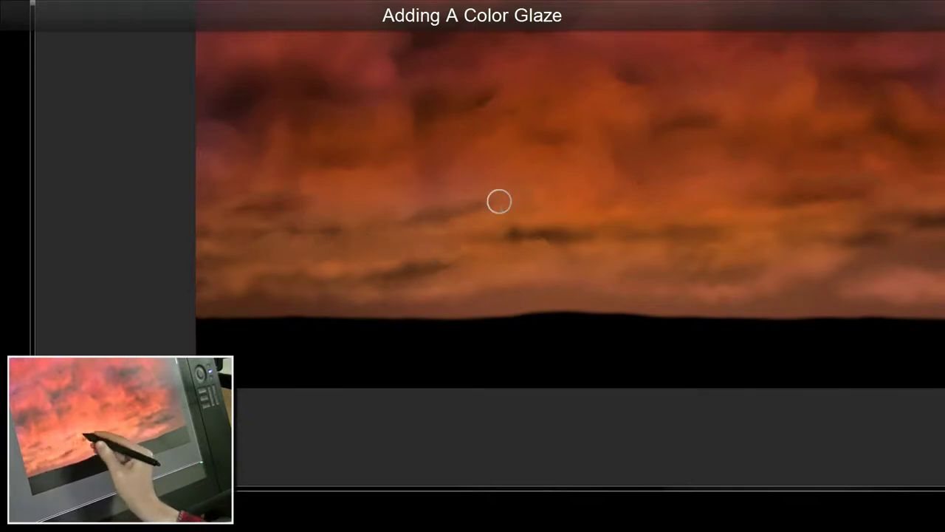
left_click_drag(499, 201, 596, 216)
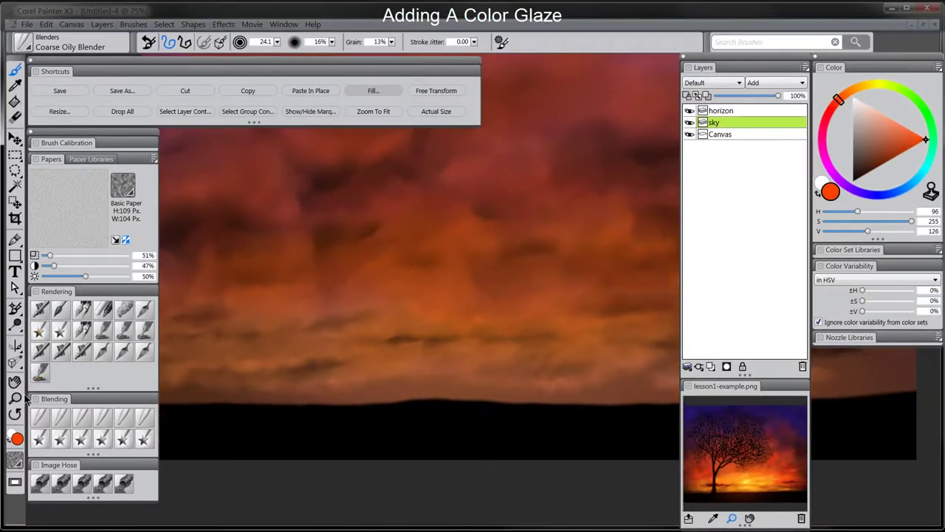
Step: Zoom out to about 33%, centre the whole sunset painting, and return to the Brush tool
key("m")
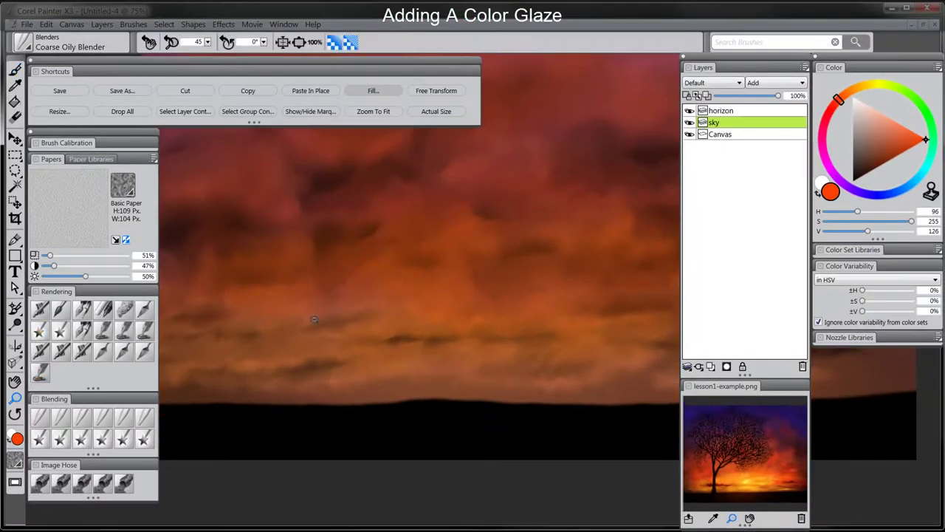
left_click(468, 318, "alt")
left_click(465, 320, "alt")
left_click(473, 329, "alt")
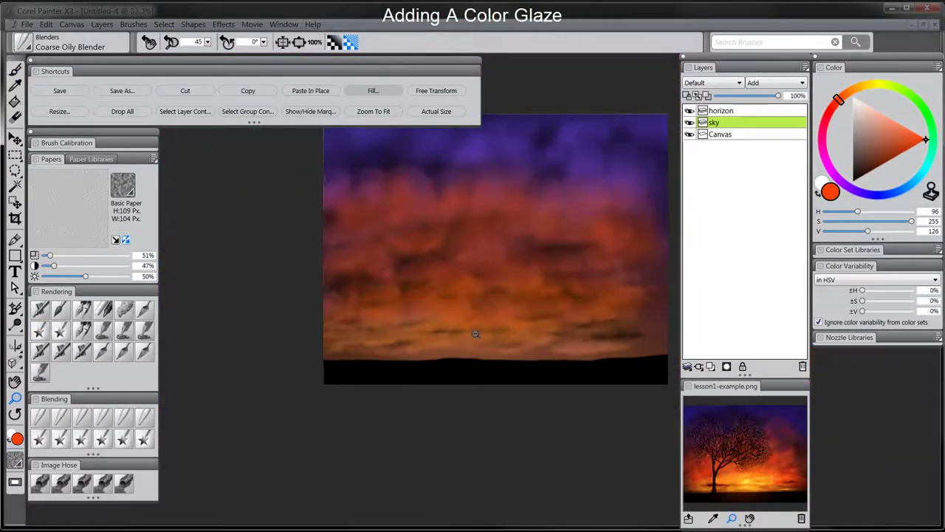
left_click_drag(475, 333, 459, 372)
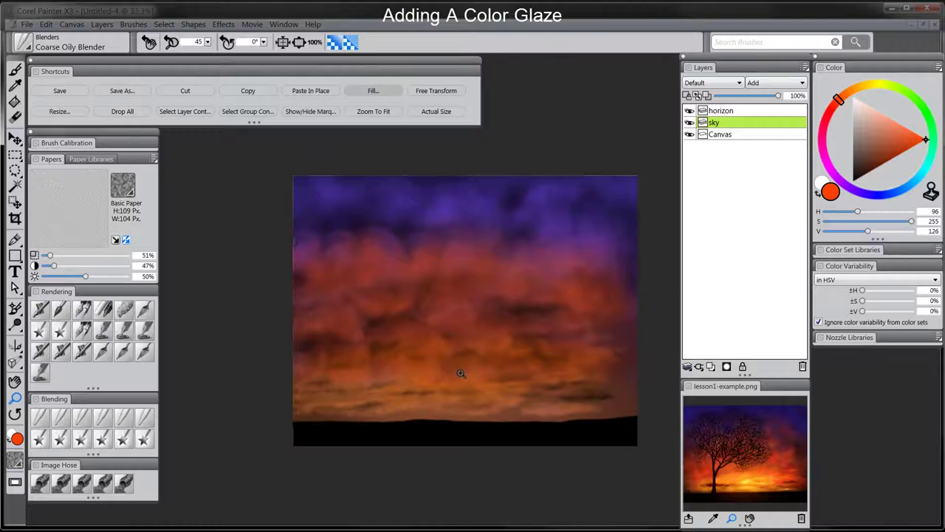
key("b")
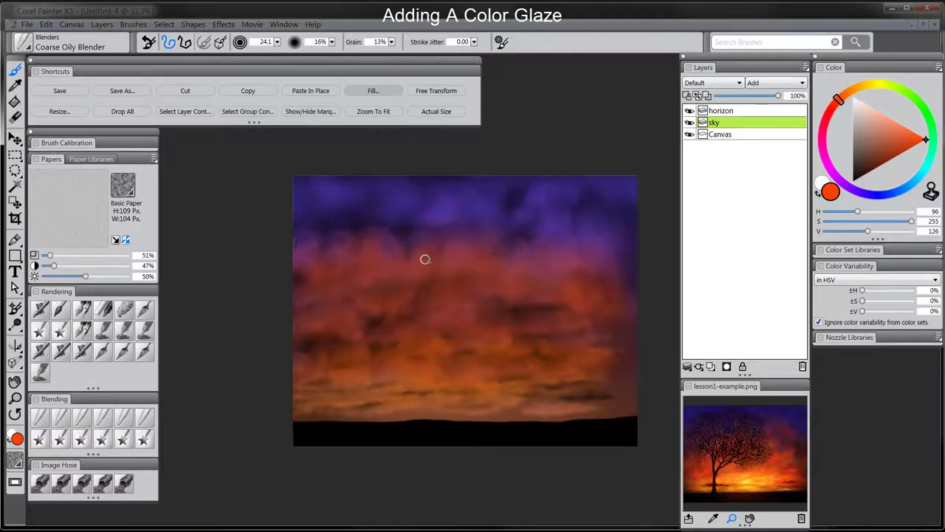
Step: Switch to the Blenders Diffuse Blur variant at size 153 and bring the panels back
left_click(41, 416)
key("bracketright")
key("bracketright")
key("bracketright")
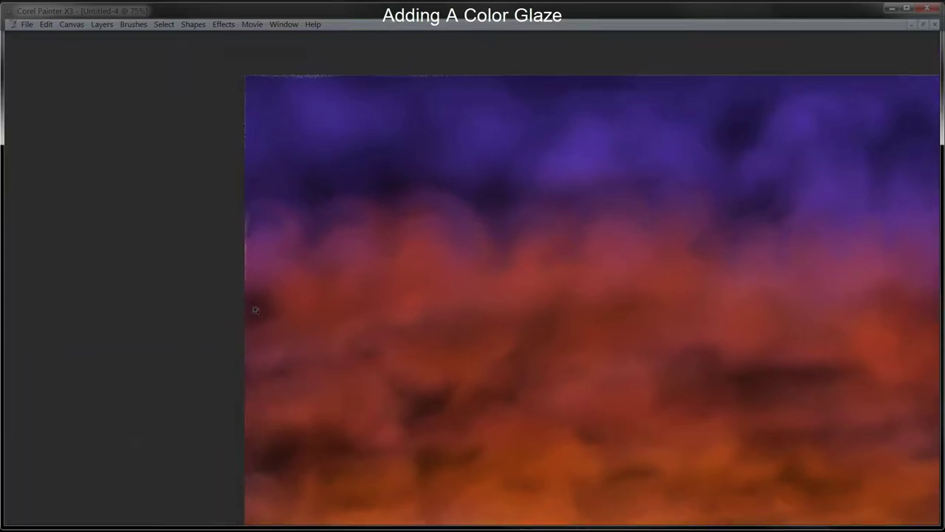
key("Tab")
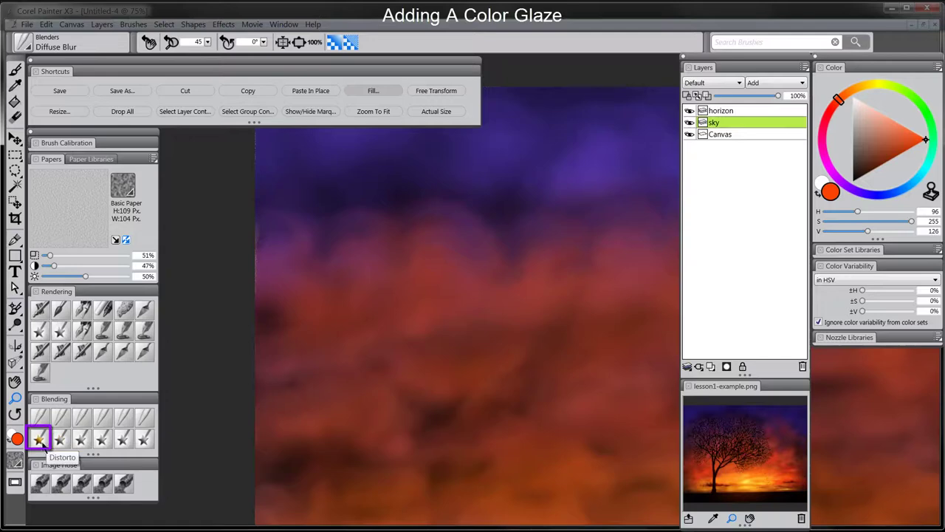
Step: Select the F-X Distorto brush, test a reddish glaze stroke in the sky, then undo it
left_click(41, 439)
key("Tab")
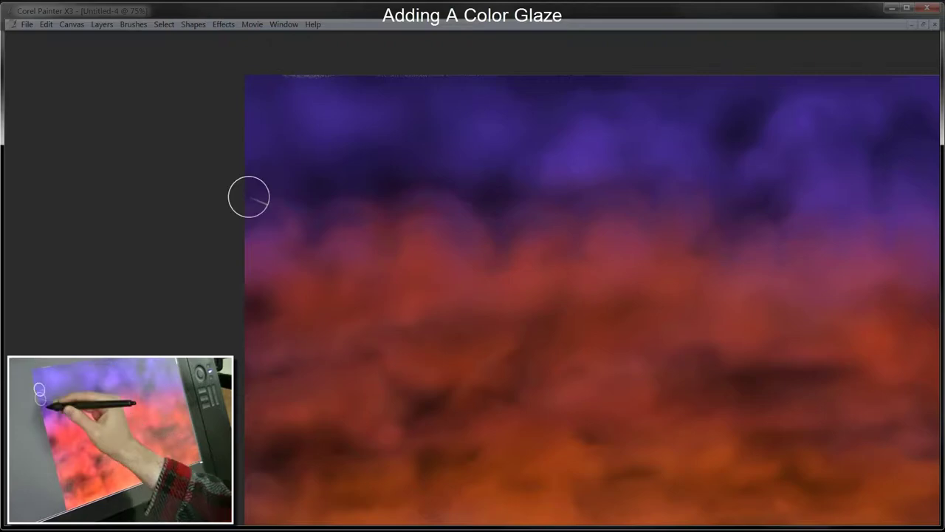
left_click_drag(300, 137, 236, 194)
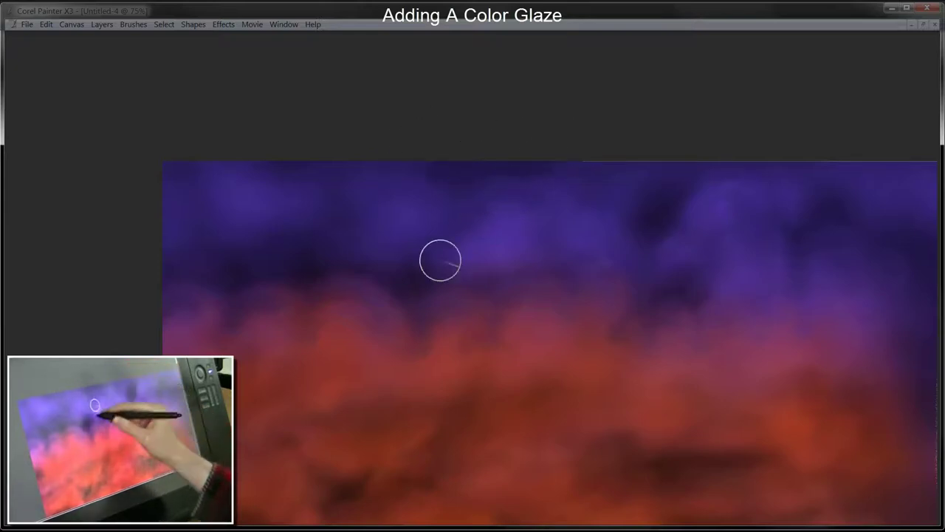
left_click_drag(376, 315, 494, 71)
key("ctrl+z")
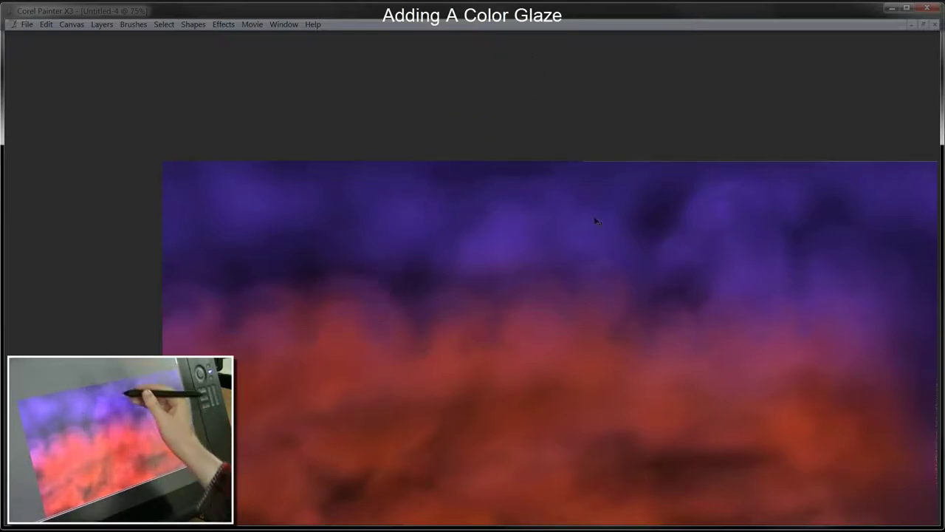
Step: Pan until the whole painting, including its black bottom edge, is centred, then show the palettes
mouse_move(597, 217)
left_mouse_down()
mouse_move(468, 287)
mouse_move(344, 281)
left_mouse_up()
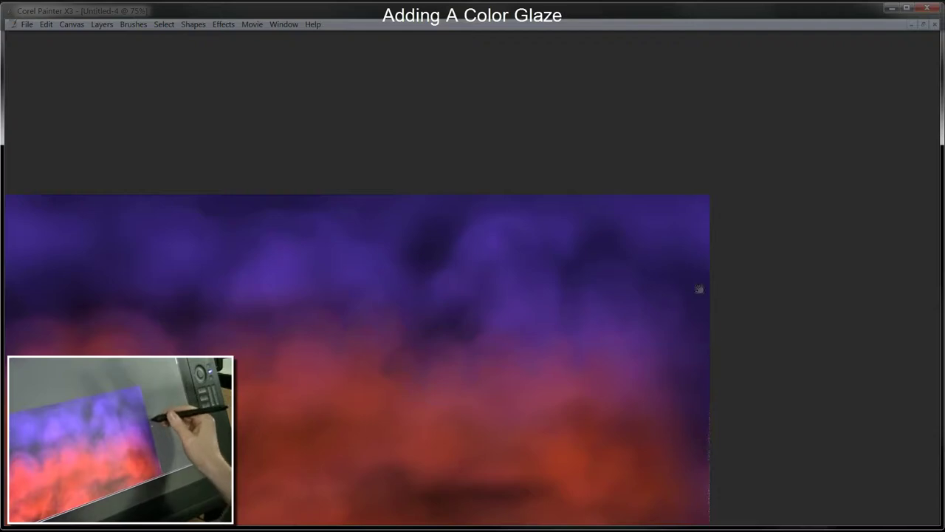
left_click_drag(699, 288, 678, 130)
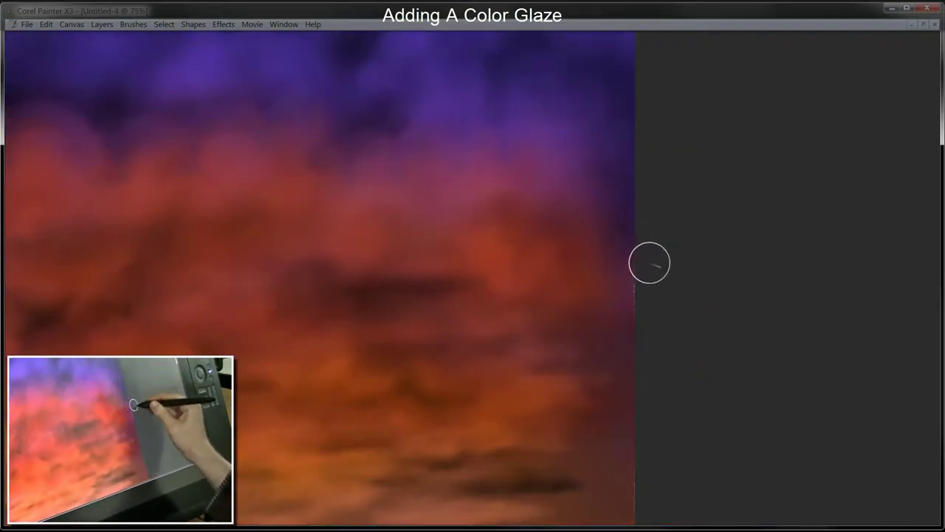
left_click_drag(654, 392, 627, 245)
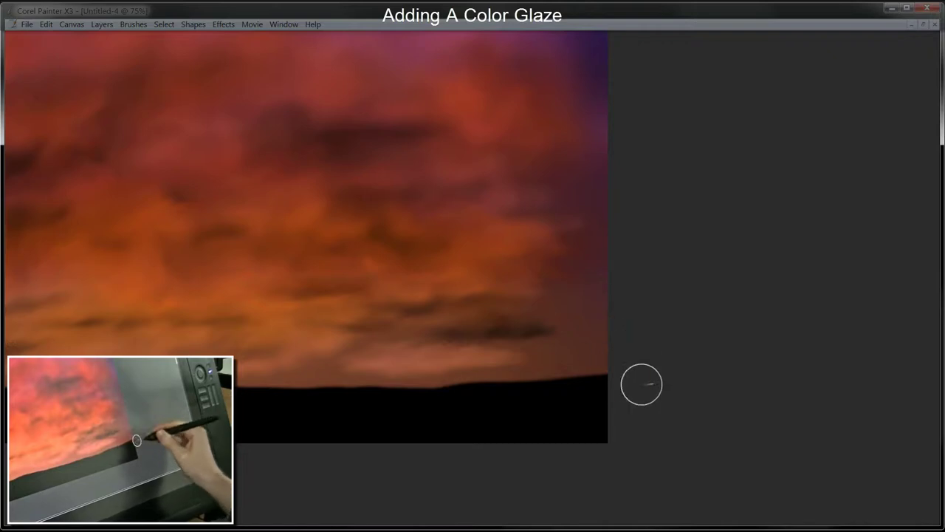
mouse_move(642, 384)
left_mouse_down()
mouse_move(744, 422)
mouse_move(879, 443)
left_mouse_up()
left_click_drag(428, 368, 481, 458)
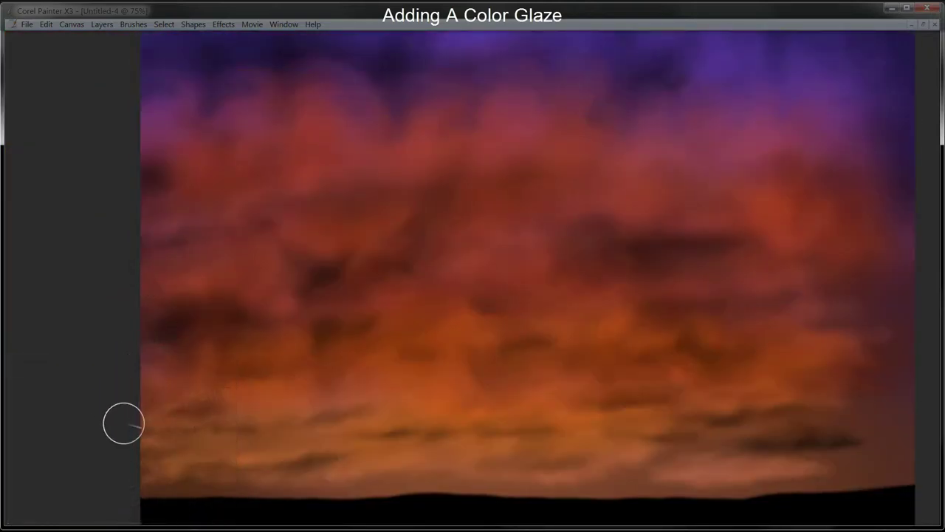
key("Tab")
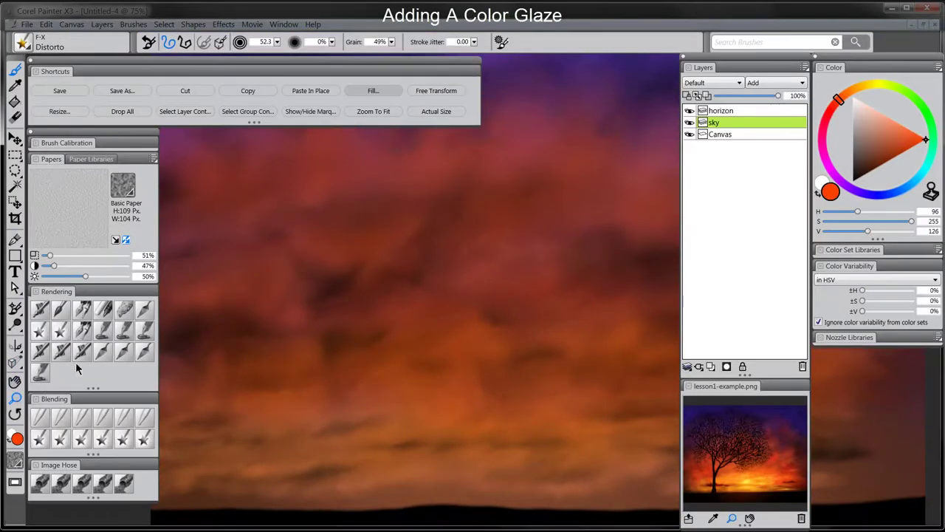
Step: Zoom the Magnifier so the whole canvas fits the view, with the palettes hidden
key("m")
left_click(399, 295, "alt")
left_click(414, 309, "alt")
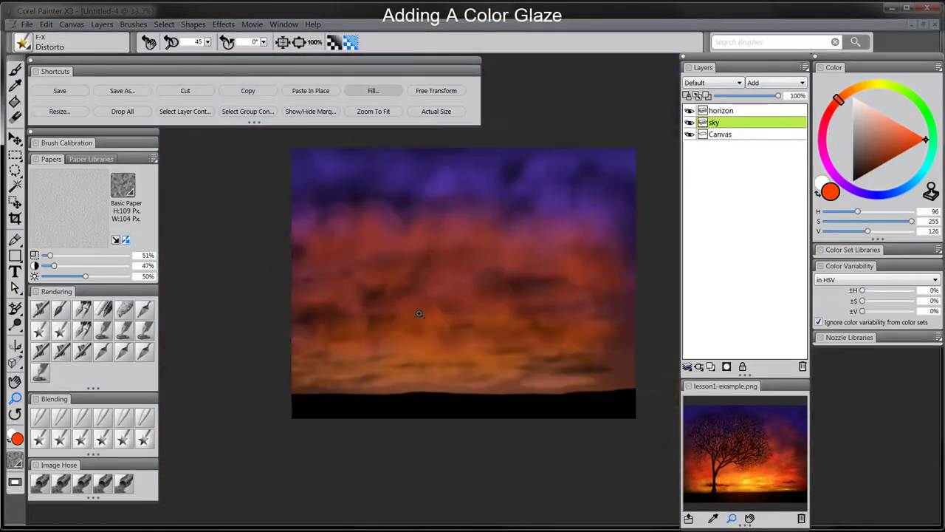
key("b")
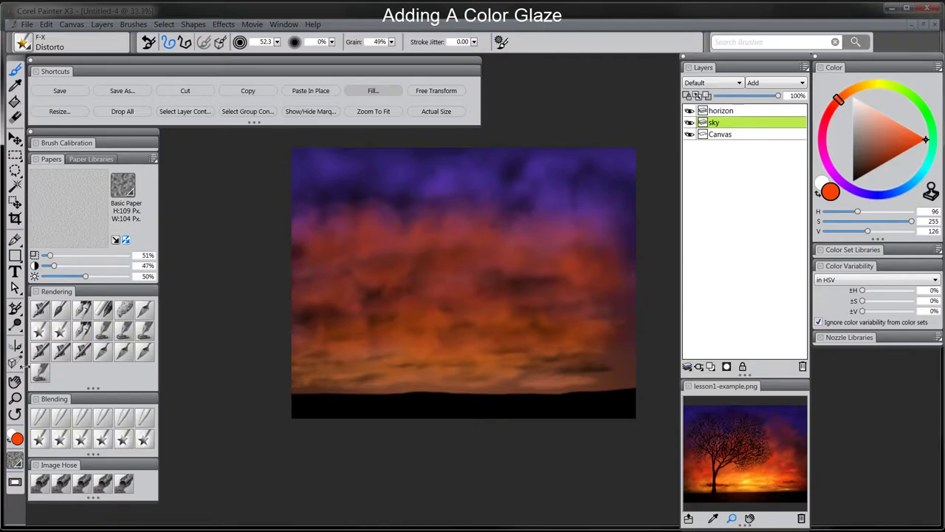
left_click(16, 401)
left_click(491, 274, "alt")
key("Tab")
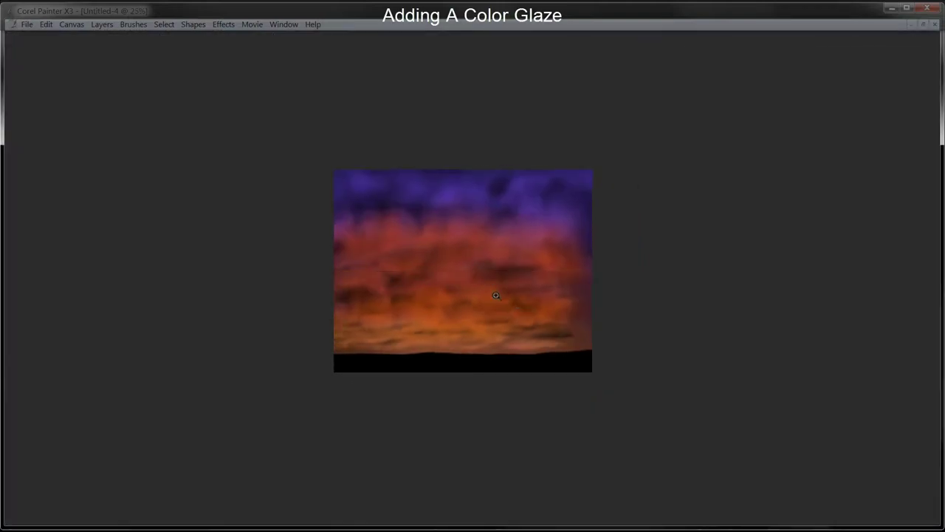
left_click(490, 299)
Step: Add a new layer above sky and name it clouds-dark
key("Tab")
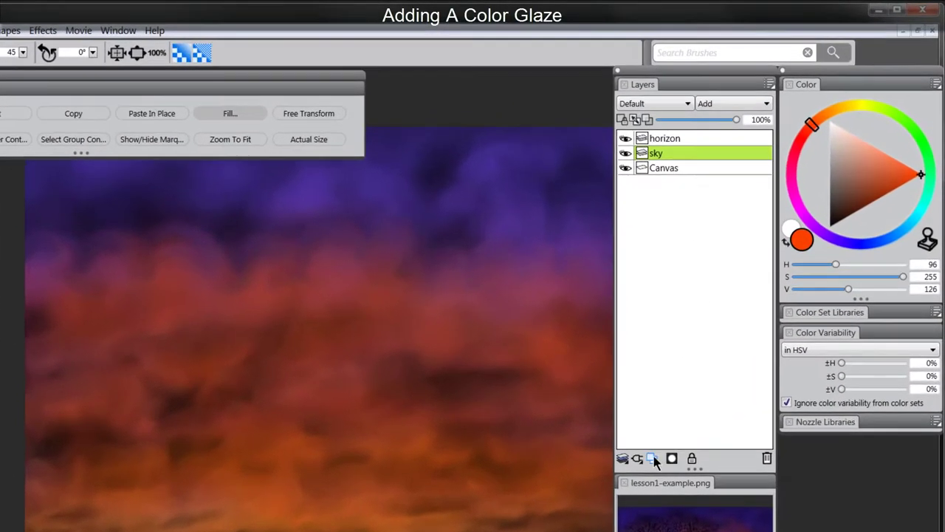
left_click(669, 431)
double_click(686, 145)
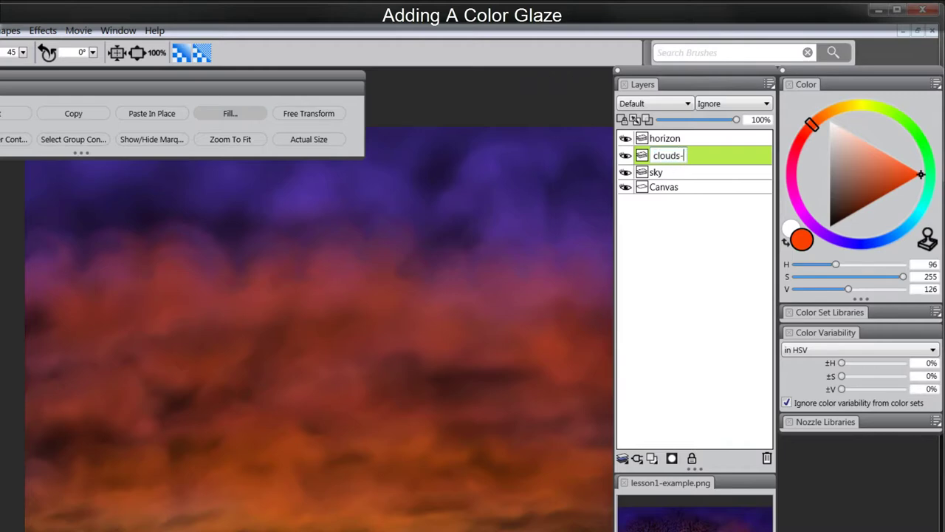
type("clouds-dark")
key("Return")
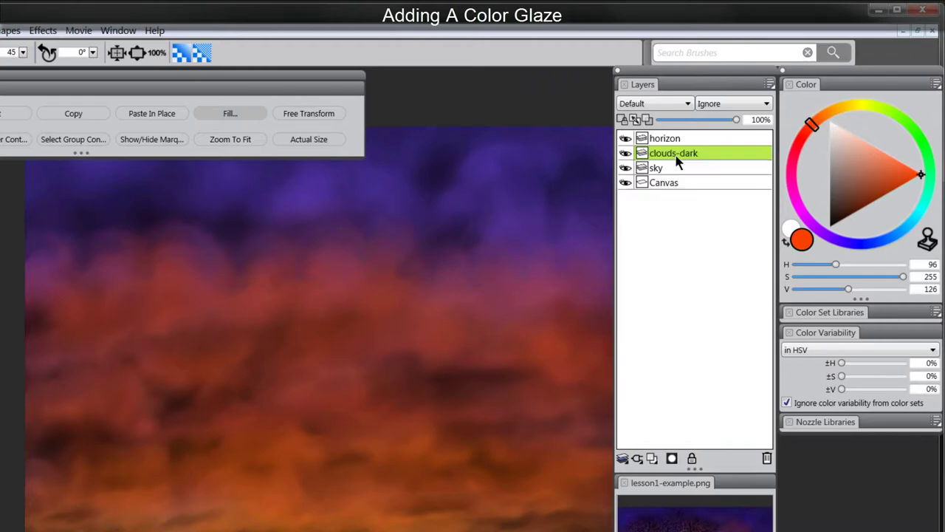
Step: Pick dark brown and set the clouds-dark layer's composite method to Multiply
left_click(851, 209)
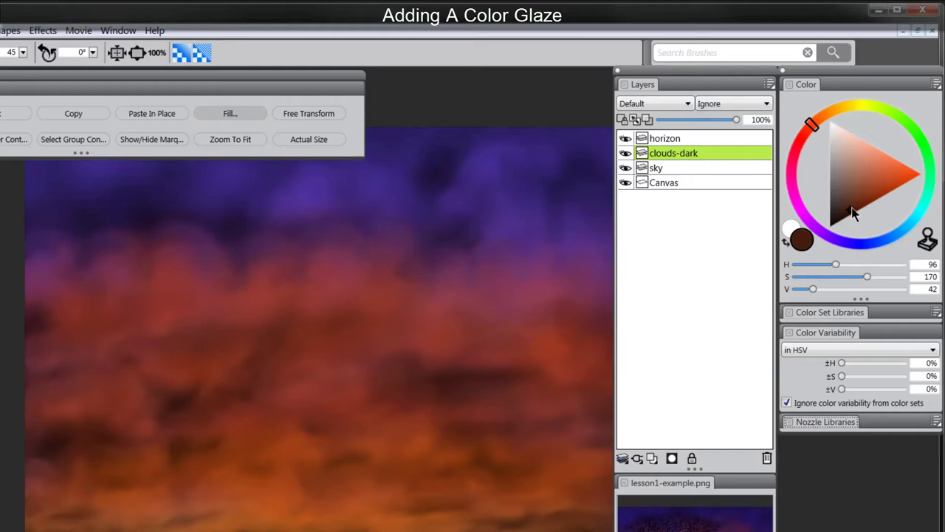
left_click(654, 103)
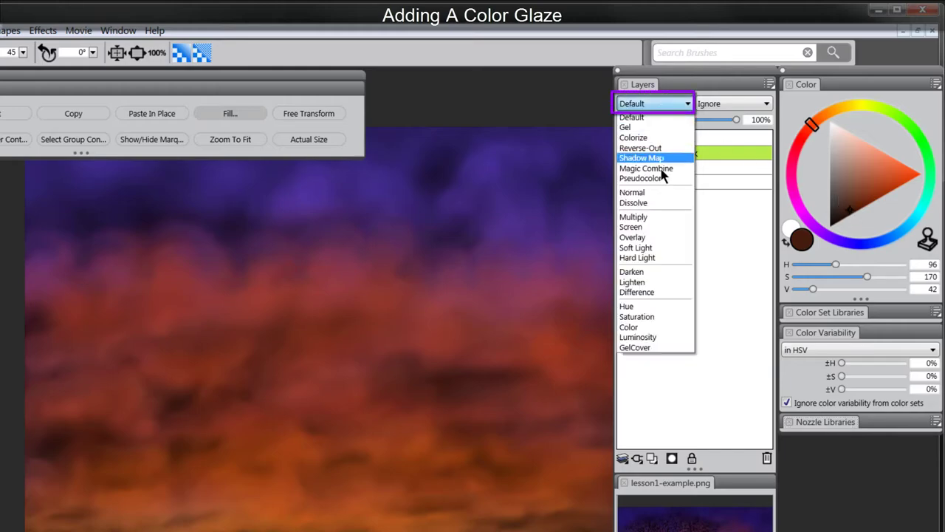
left_click(649, 216)
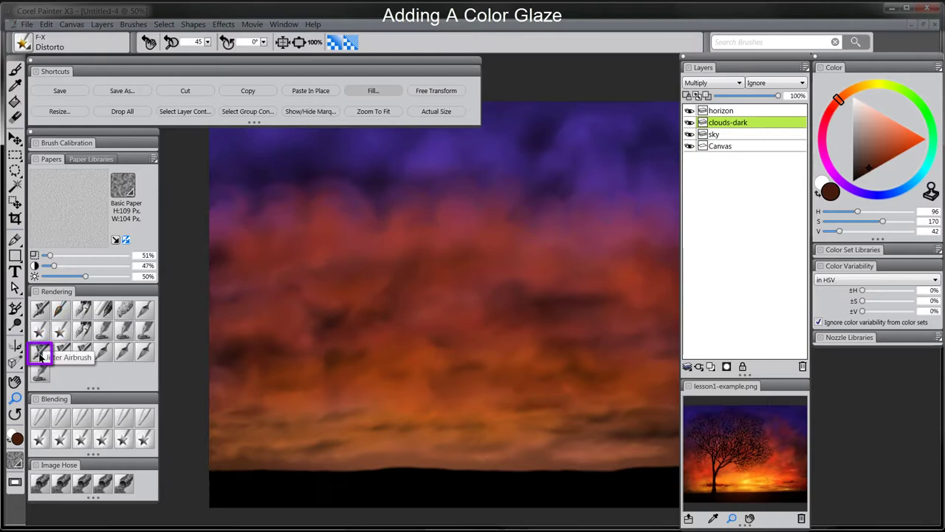
Step: Airbrush small dark brown cloud streaks just above the horizon at left, centre and right
key("b")
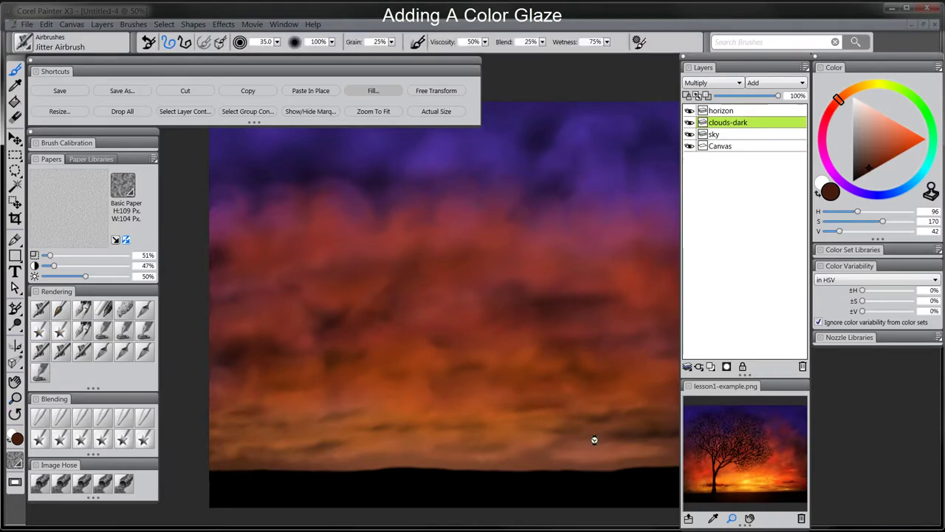
key("Tab")
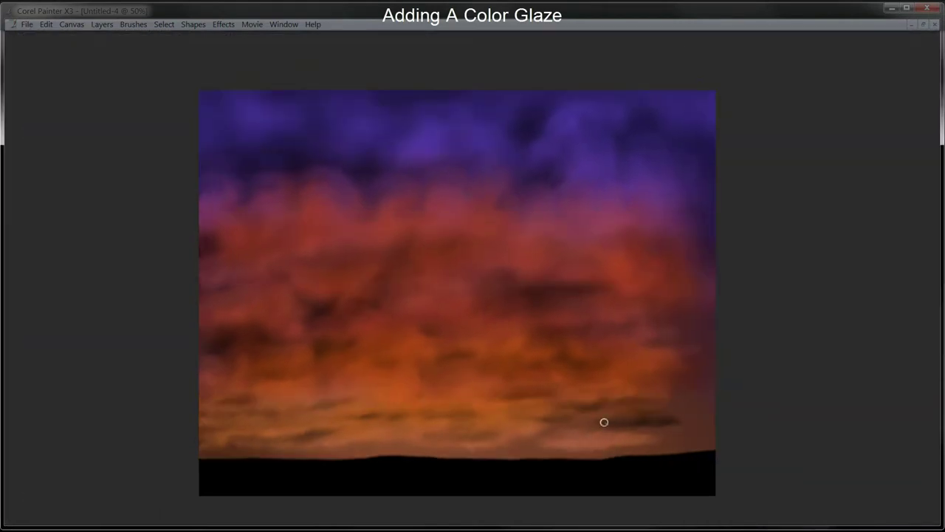
mouse_move(562, 413)
left_mouse_down()
mouse_move(553, 407)
mouse_move(591, 405)
left_mouse_up()
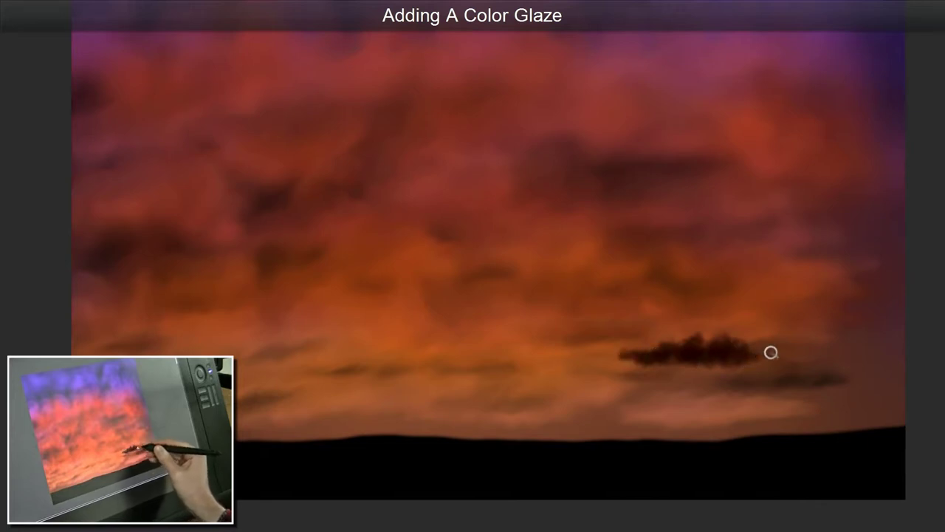
mouse_move(770, 352)
left_mouse_down()
mouse_move(637, 353)
mouse_move(694, 354)
left_mouse_up()
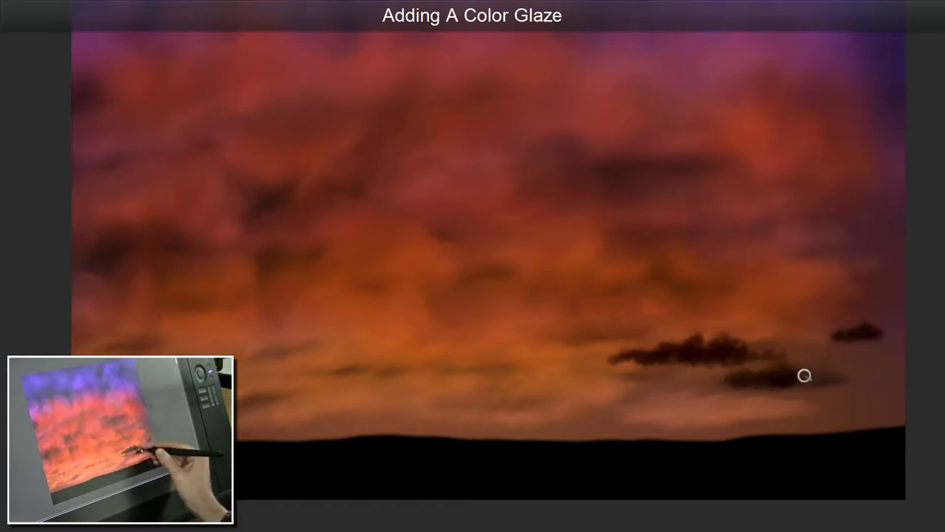
mouse_move(804, 376)
left_mouse_down()
mouse_move(832, 378)
mouse_move(802, 384)
left_mouse_up()
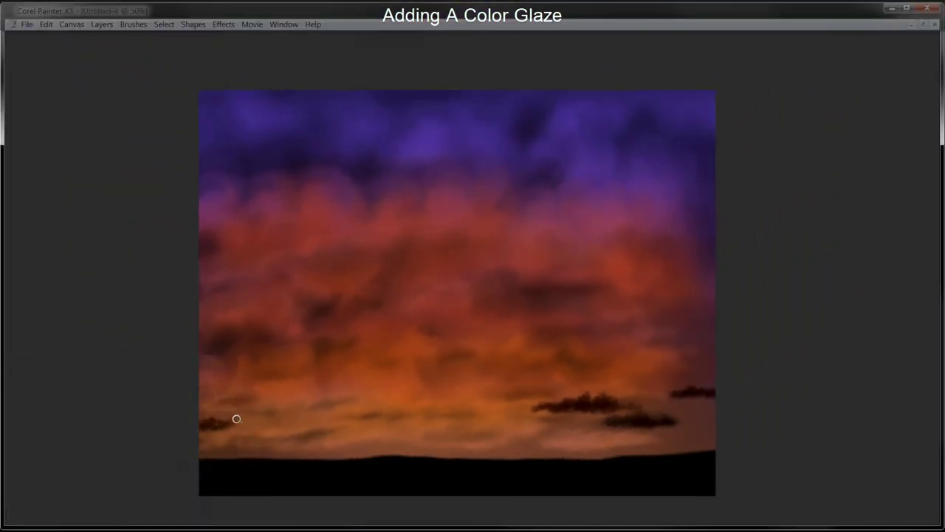
mouse_move(251, 421)
left_mouse_down()
mouse_move(273, 423)
mouse_move(237, 425)
left_mouse_up()
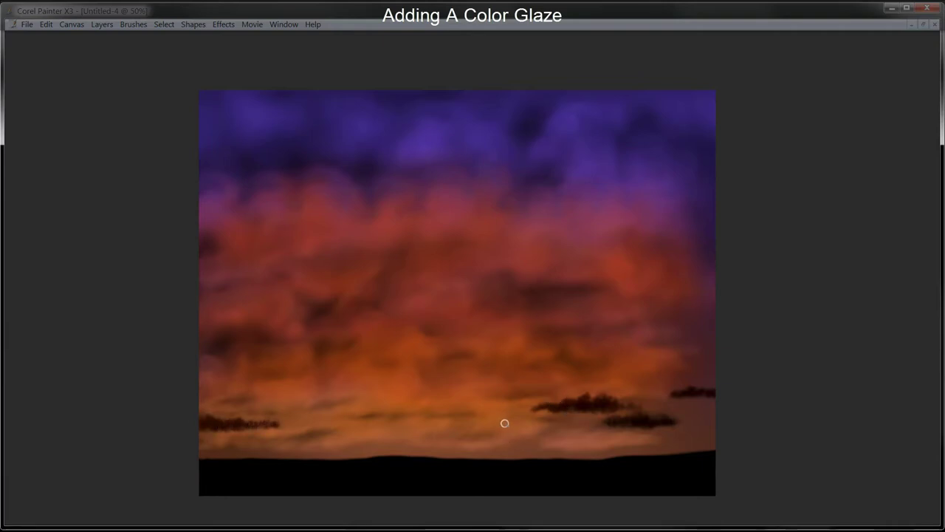
left_click_drag(505, 424, 489, 424)
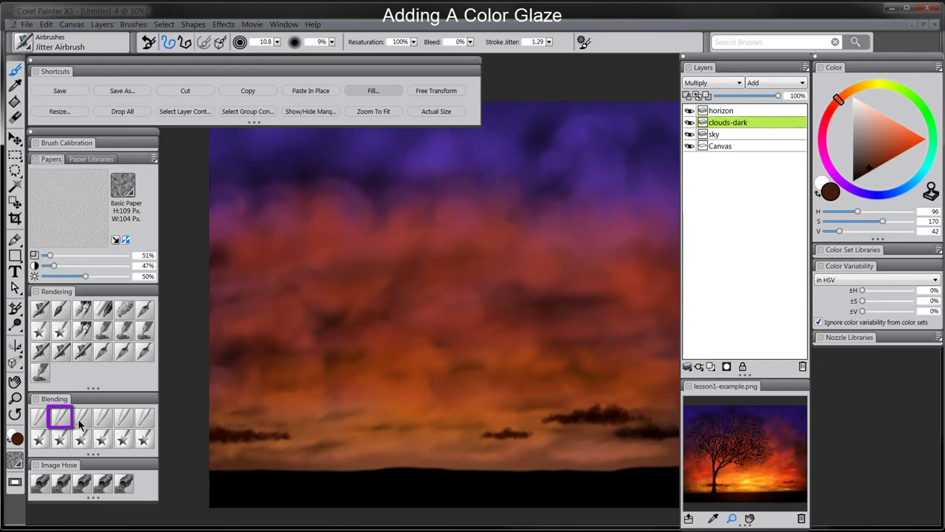
Step: Make Diffuse Blur the active blending brush and hide the palettes
key("Tab")
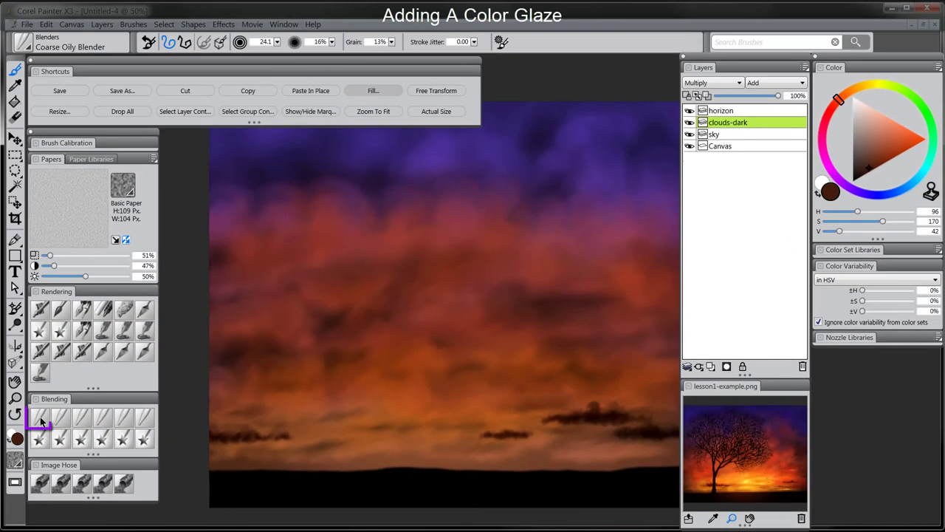
left_click(41, 421)
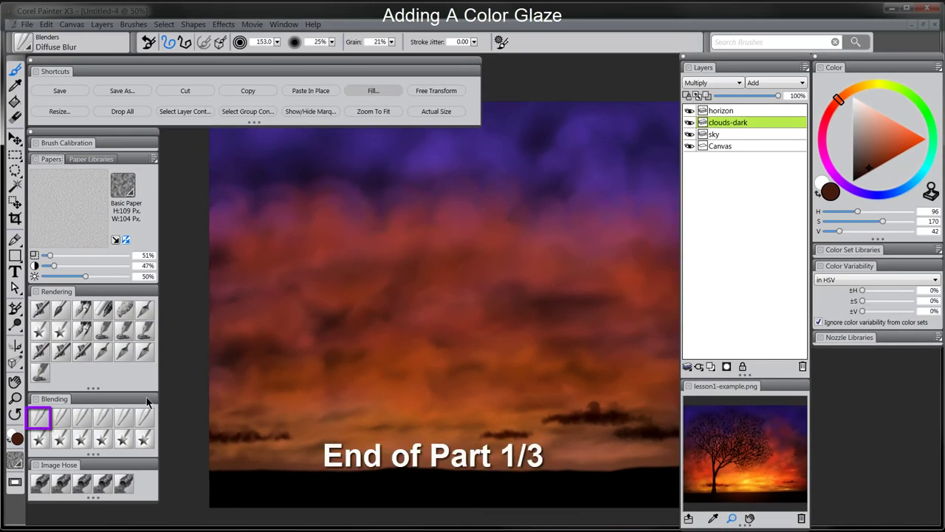
key("Tab")
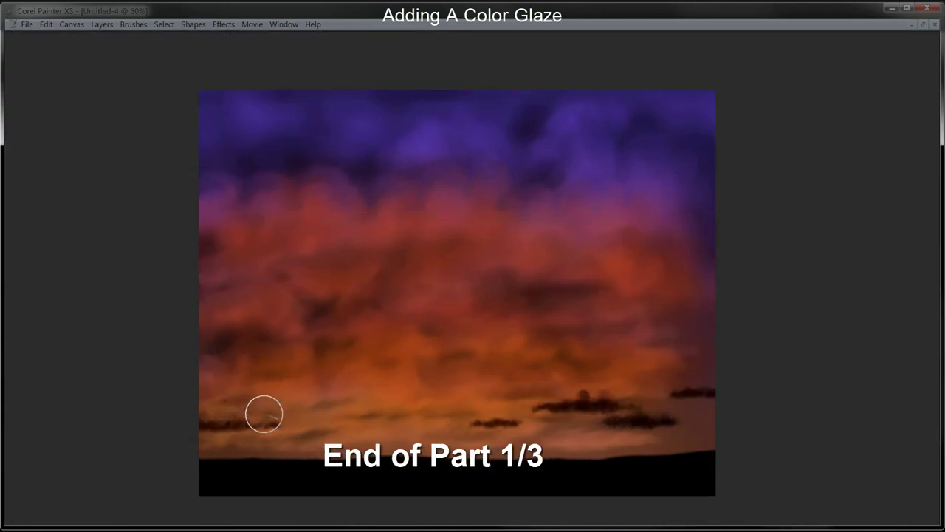